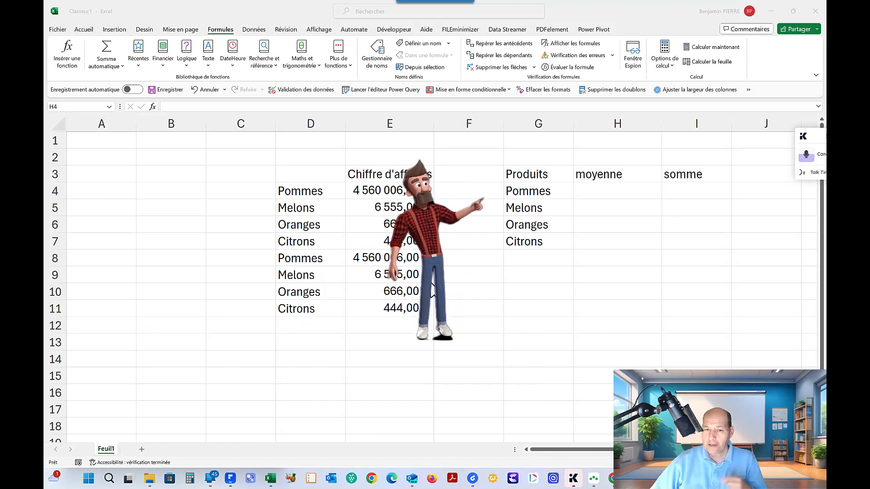
Enter the header "fruits" in cell D3 above the product names
left_click(321, 175)
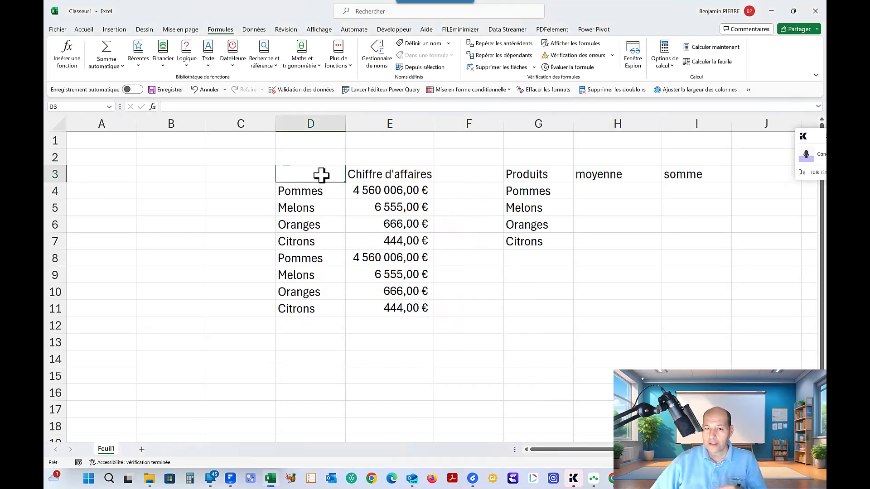
type("fruits")
key("Return")
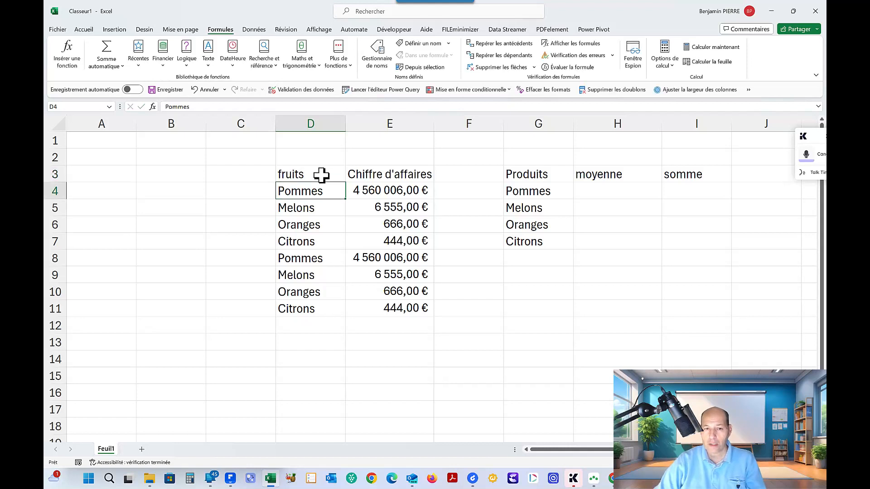
Calculate the Pommes average in H4 with =MOYENNE.SI(D4:D11;G4;E4:E11) and fill the formula down to H7
key("Right")
key("Right")
key("Right")
key("Right")
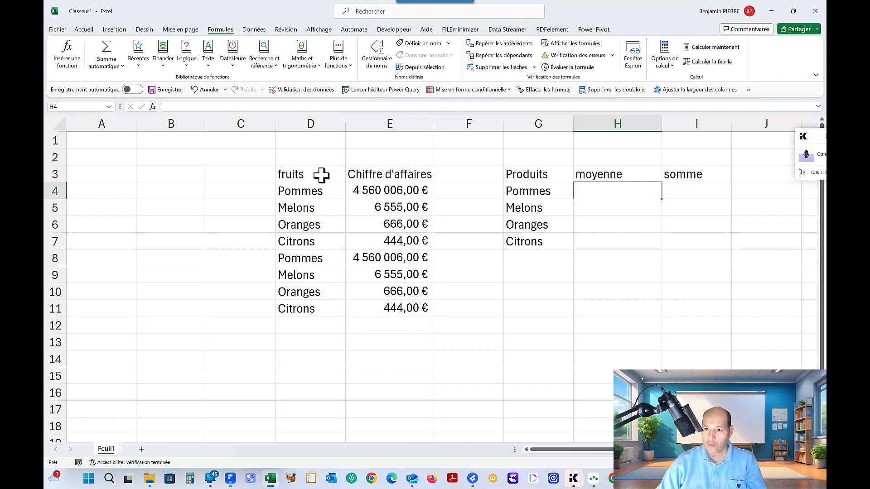
type("=")
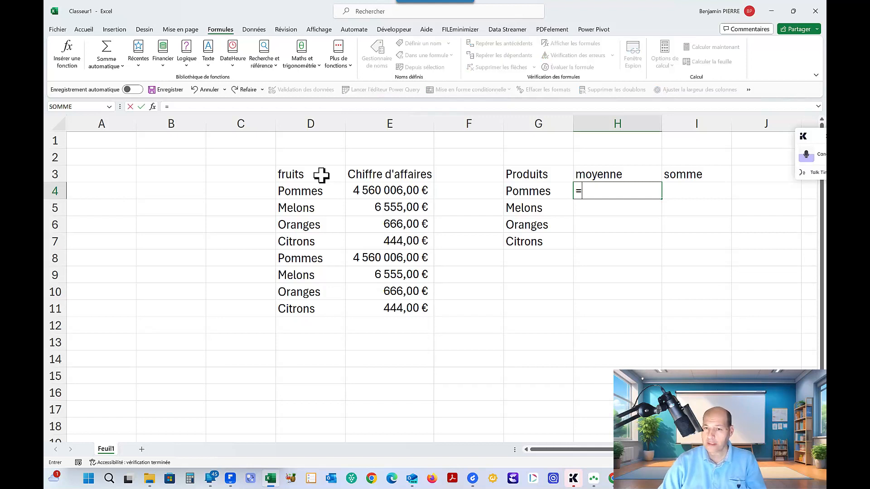
type("moyenne")
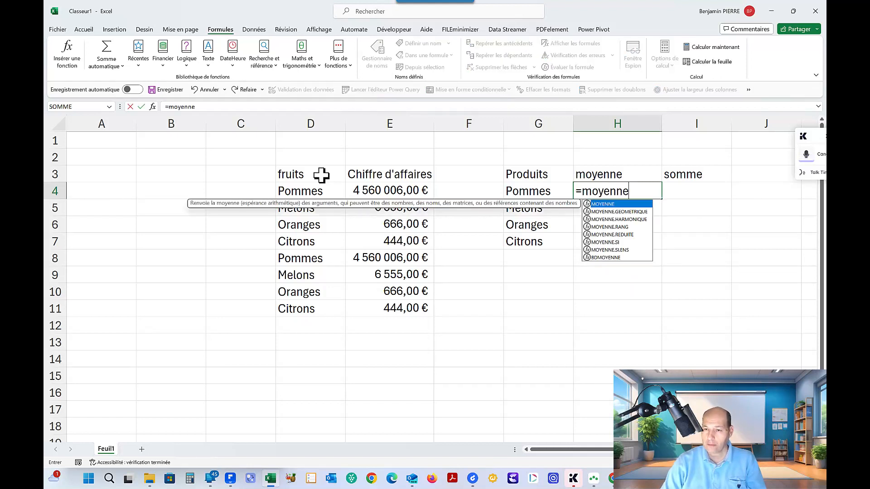
type(".si(")
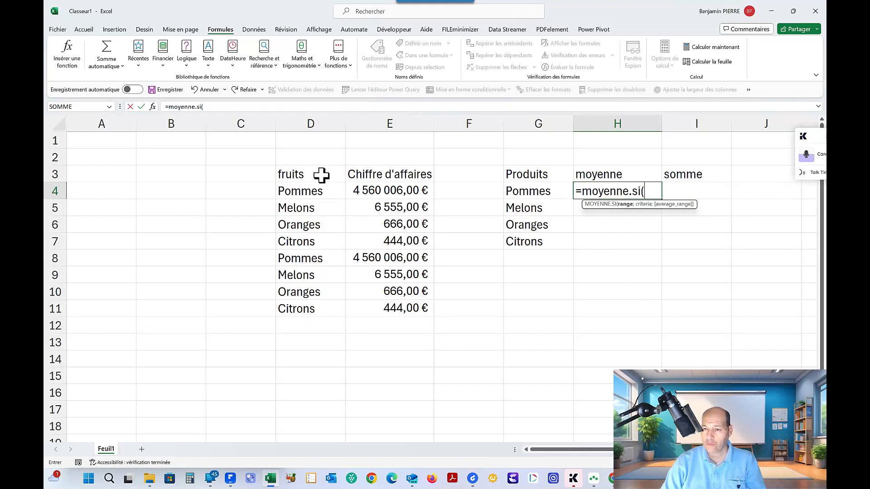
left_click_drag(315, 189, 314, 306)
type(";")
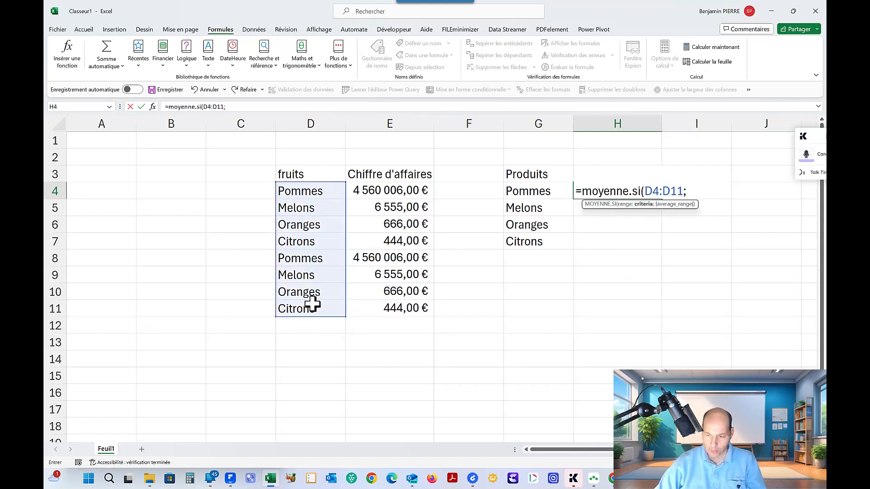
left_click(536, 192)
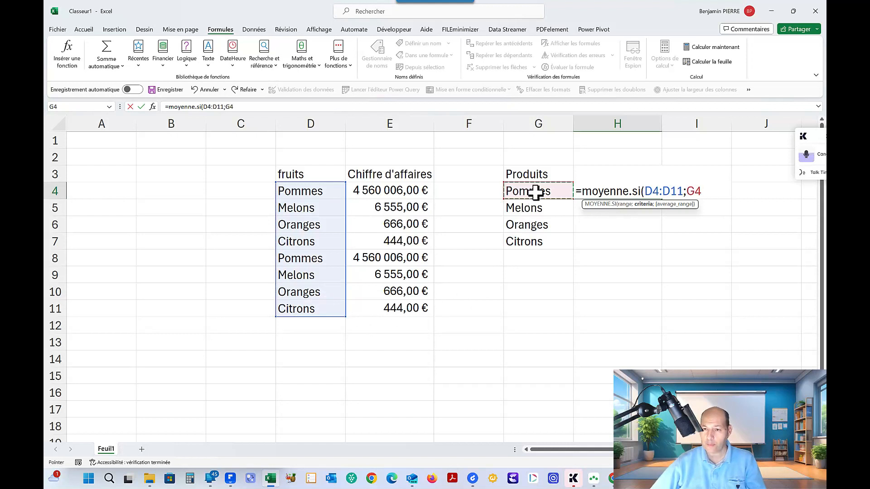
type(";")
left_click(399, 191)
left_click_drag(399, 190, 403, 306)
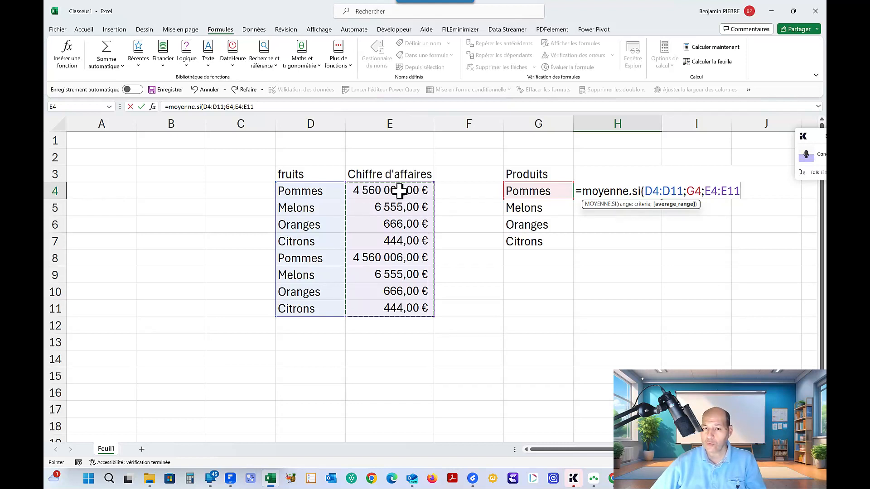
key("Return")
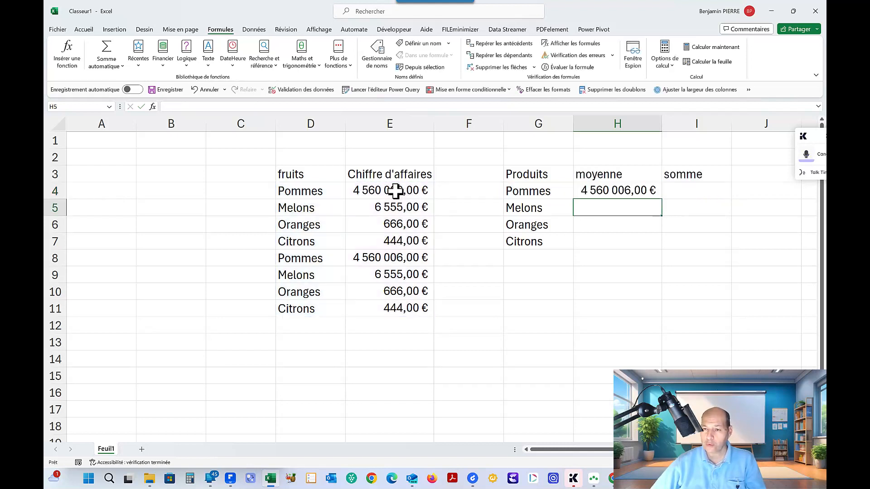
left_click(626, 191)
left_click_drag(661, 200, 655, 244)
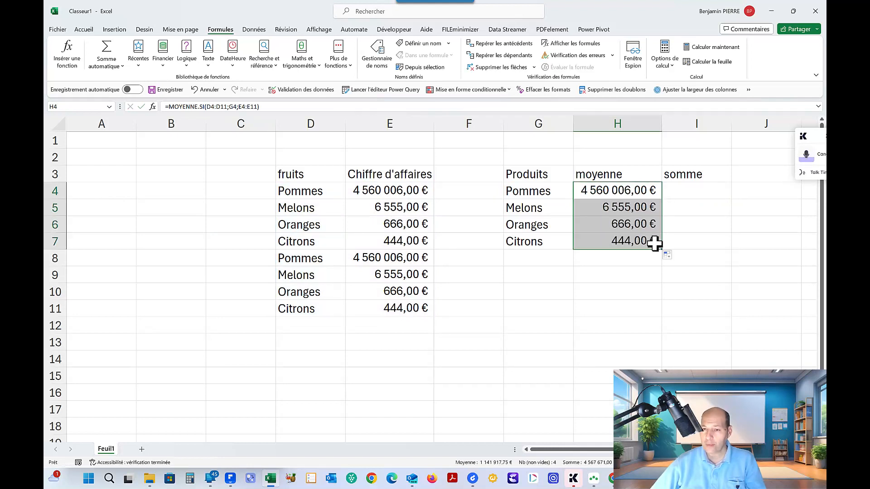
Check which cell ranges the copied average formulas in H5 and H6 refer to
left_click(622, 207)
double_click(622, 207)
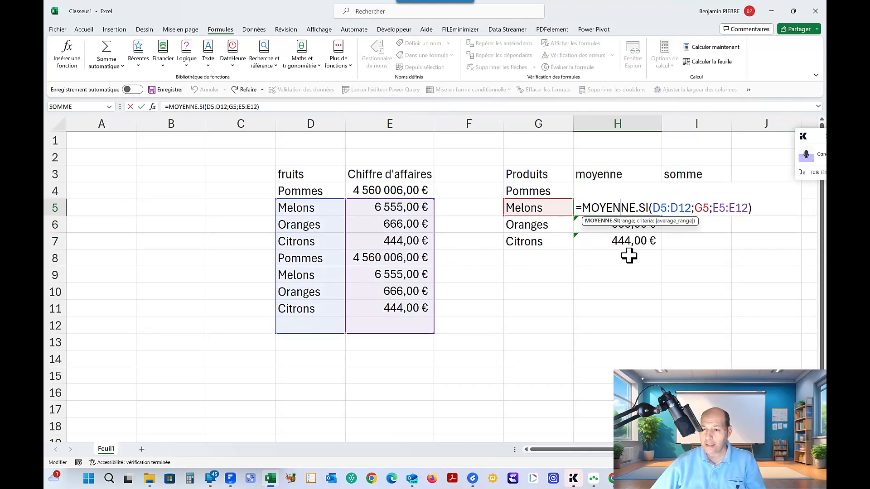
key("Escape")
double_click(623, 224)
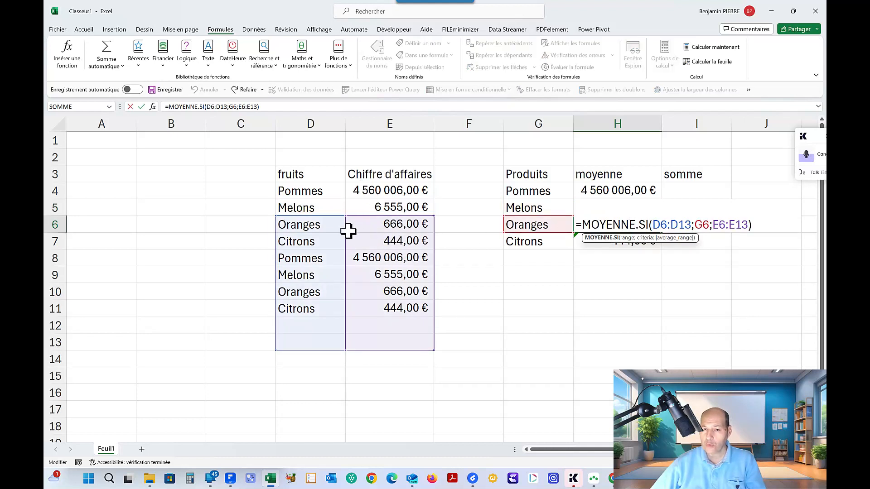
mouse_move(361, 220)
left_mouse_down()
mouse_move(369, 206)
mouse_move(362, 223)
left_mouse_up()
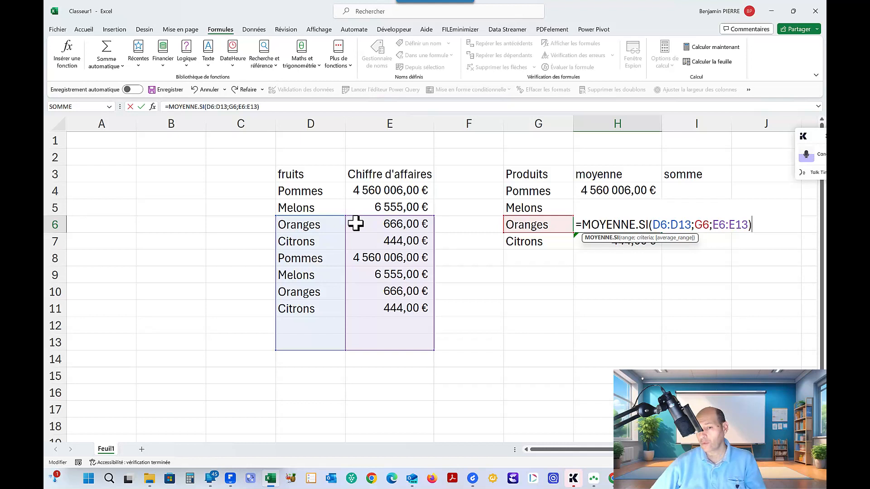
key("ctrl+Return")
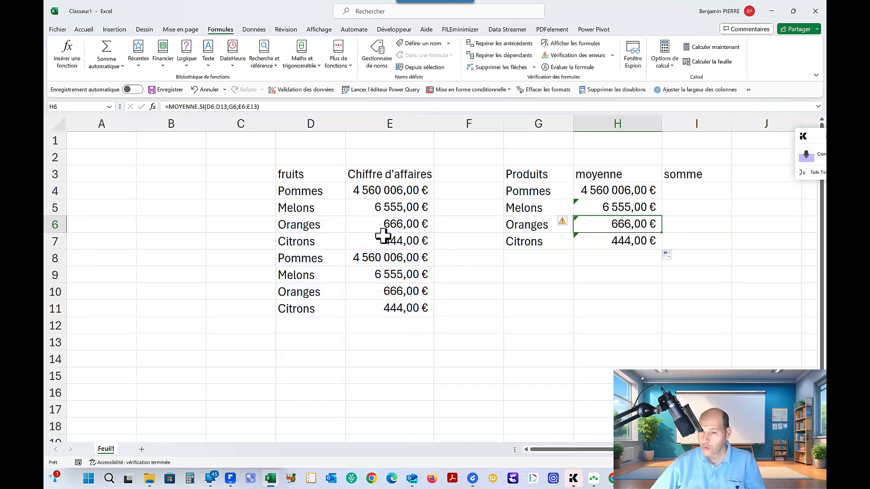
Review the source ranges D4:D11 and E4:E11 used by the average formula in H4
left_click(603, 192)
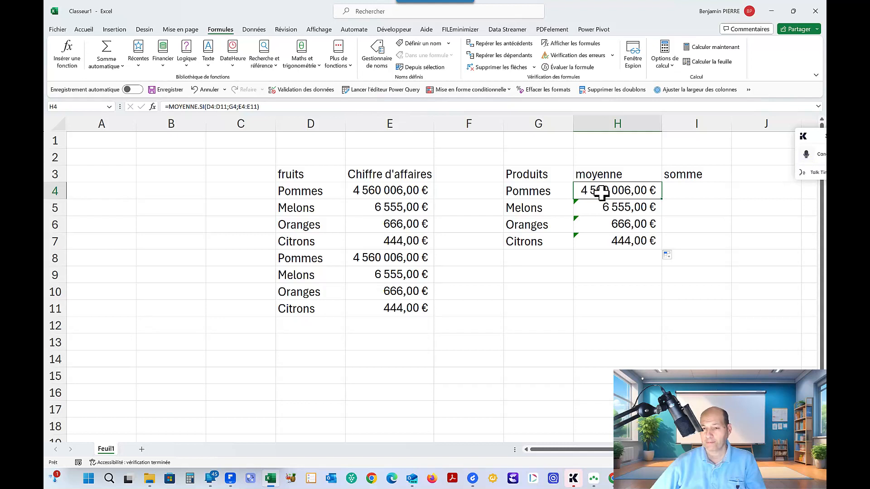
left_click_drag(311, 194, 299, 307)
left_click(386, 190)
left_click_drag(387, 190, 387, 302)
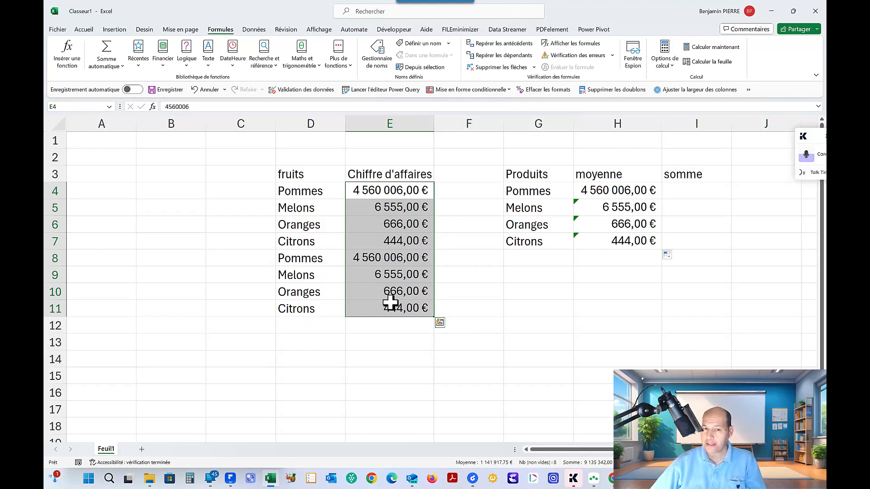
Create named ranges from the selection D3:E11, taking the names from the top row only and not from the left column
left_click_drag(291, 175, 379, 301)
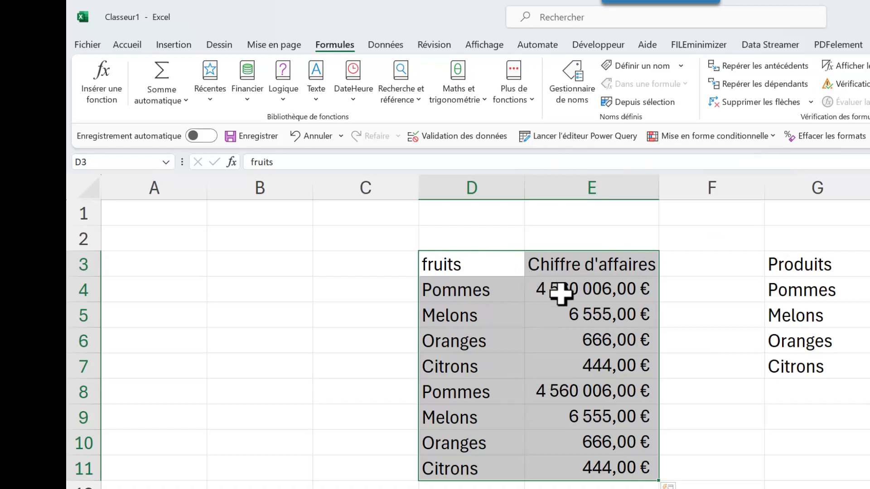
left_click(643, 103)
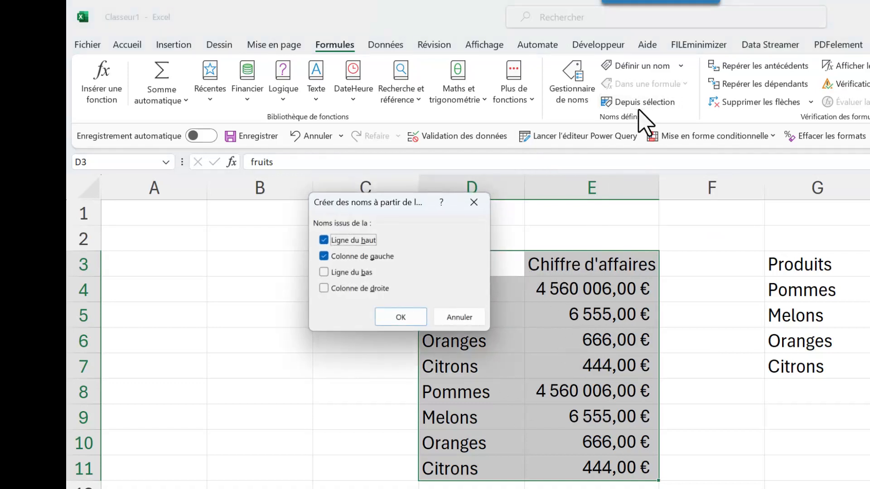
left_click_drag(389, 205, 282, 227)
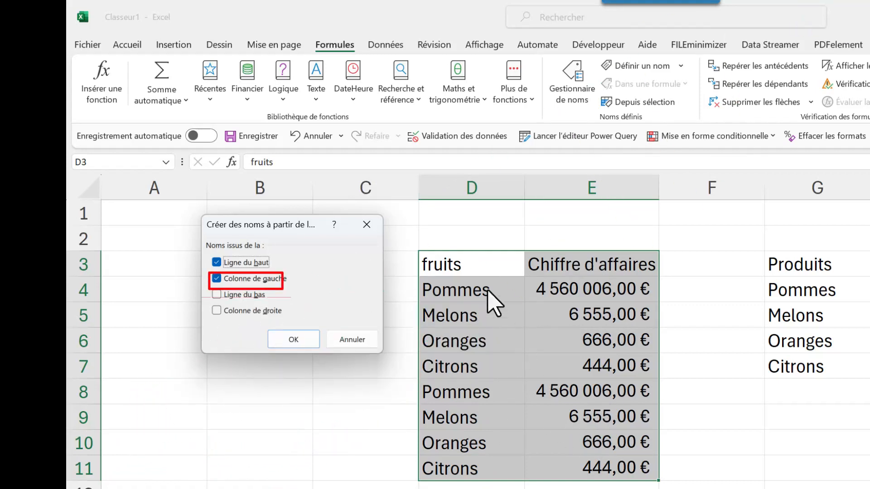
left_click(216, 279)
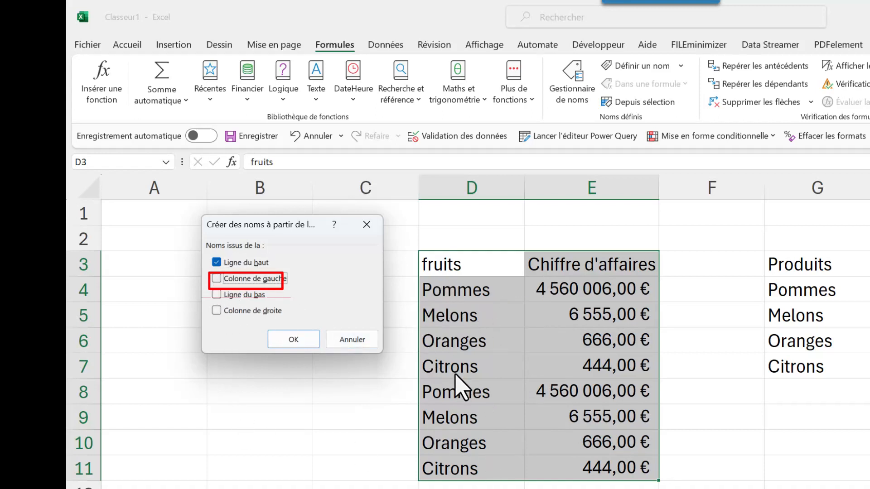
left_click(293, 342)
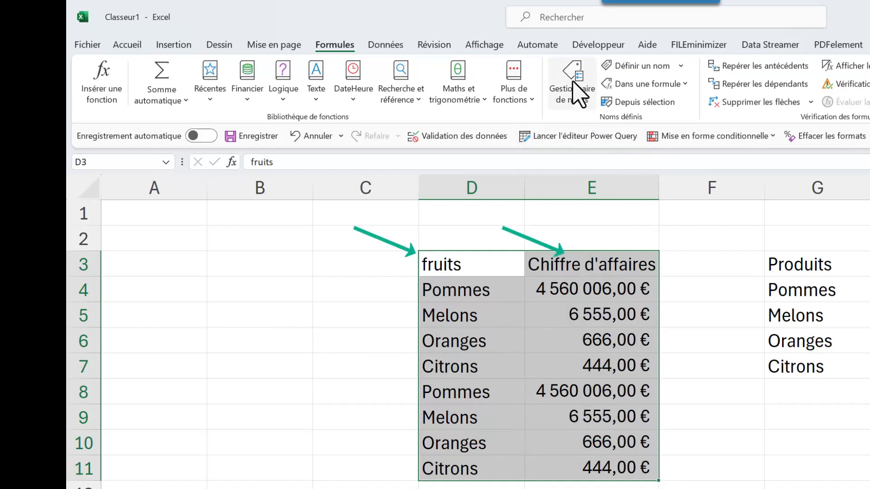
Review the references of the names Chiffre_d_affaires and fruits in the name manager
left_click(579, 91)
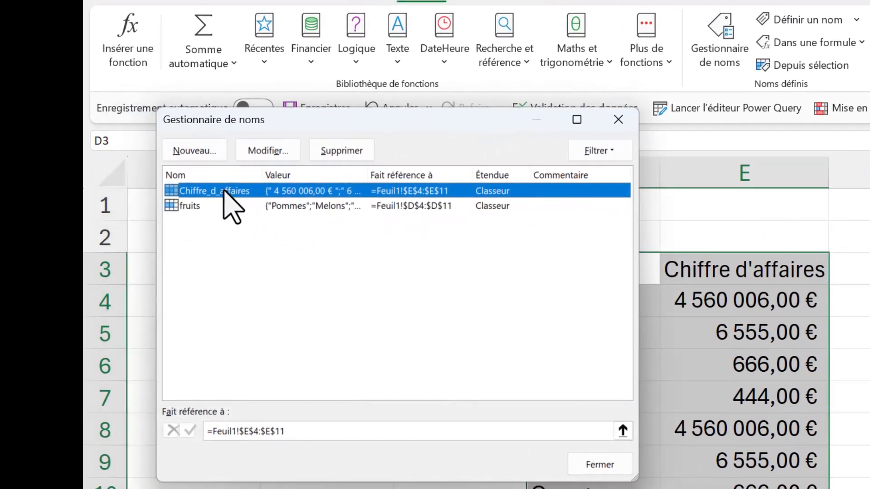
left_click(211, 205)
left_click(205, 190)
left_click_drag(247, 122, 869, 247)
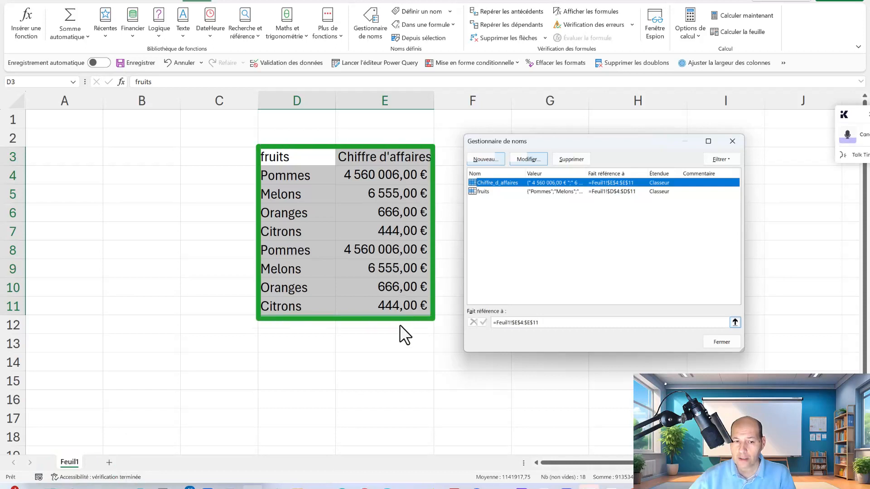
left_click(488, 190)
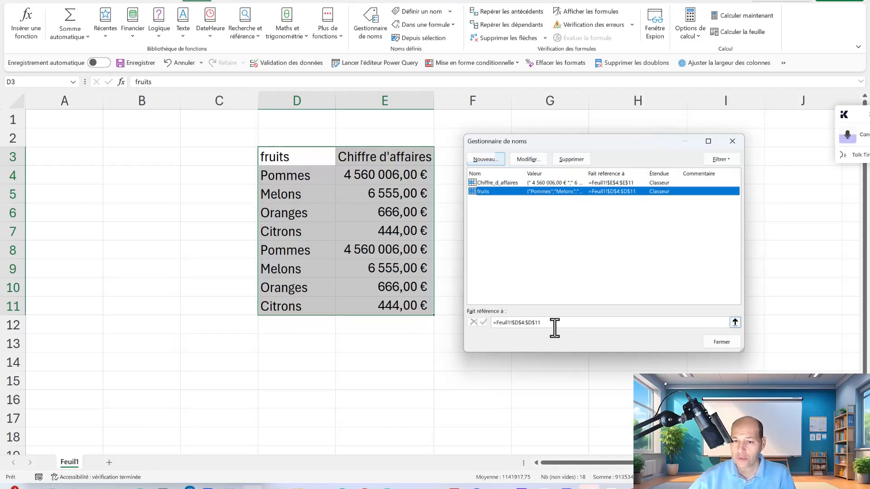
left_click(723, 343)
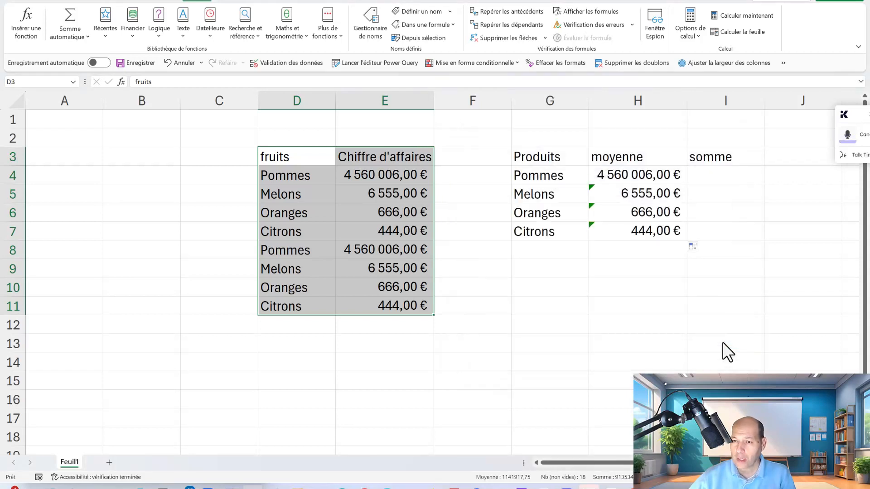
Change the H4 formula to =MOYENNE.SI(fruits;G4;Chiffre_d_affaires) and fill it down to H7
left_click(627, 172)
double_click(626, 175)
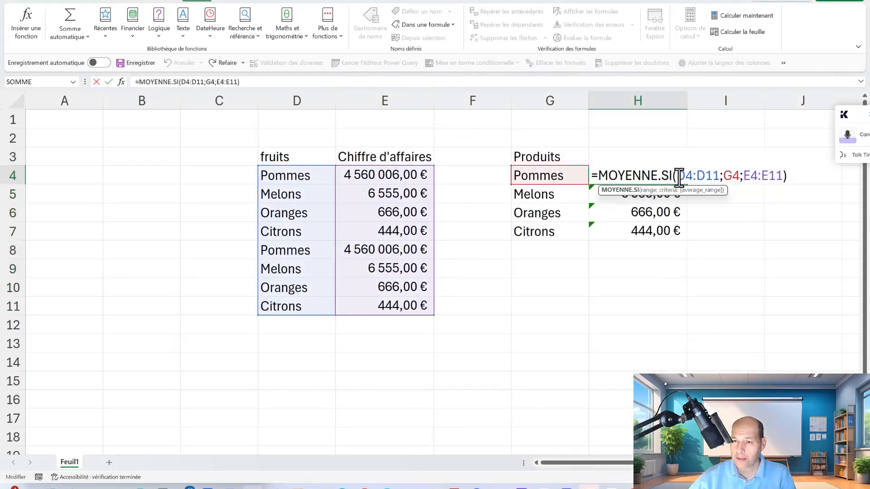
left_click_drag(685, 175, 721, 175)
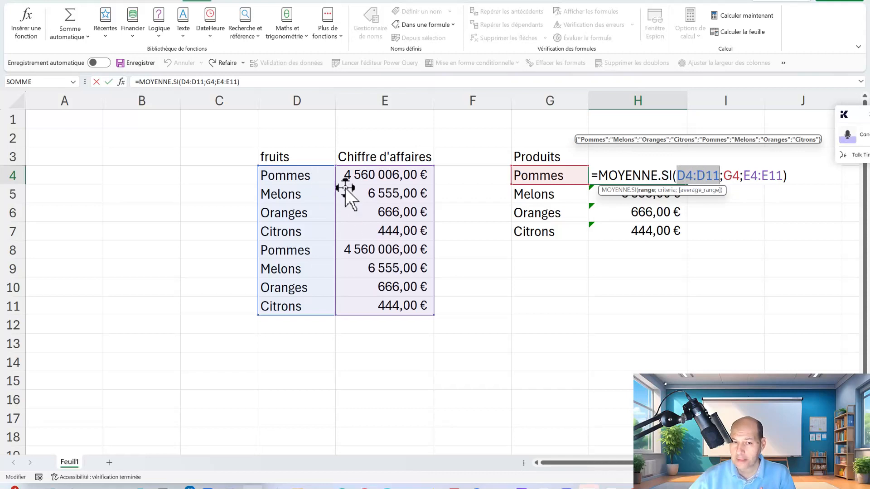
type("fruits")
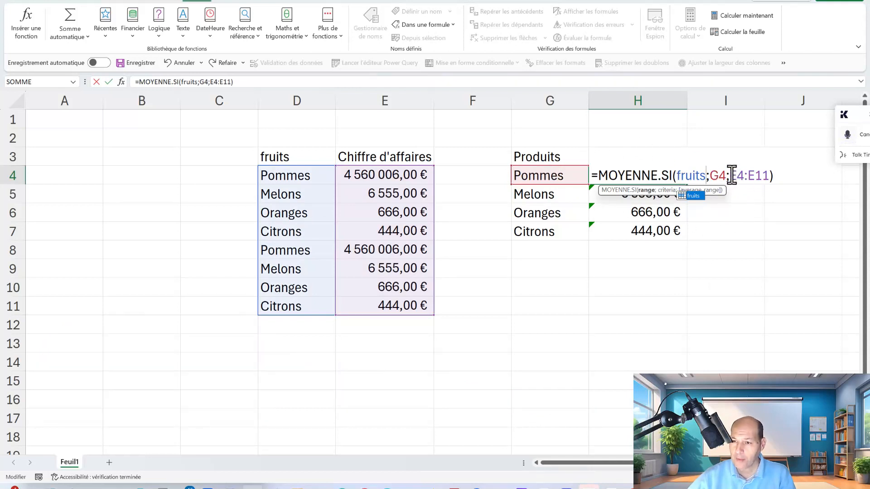
left_click_drag(741, 176, 764, 177)
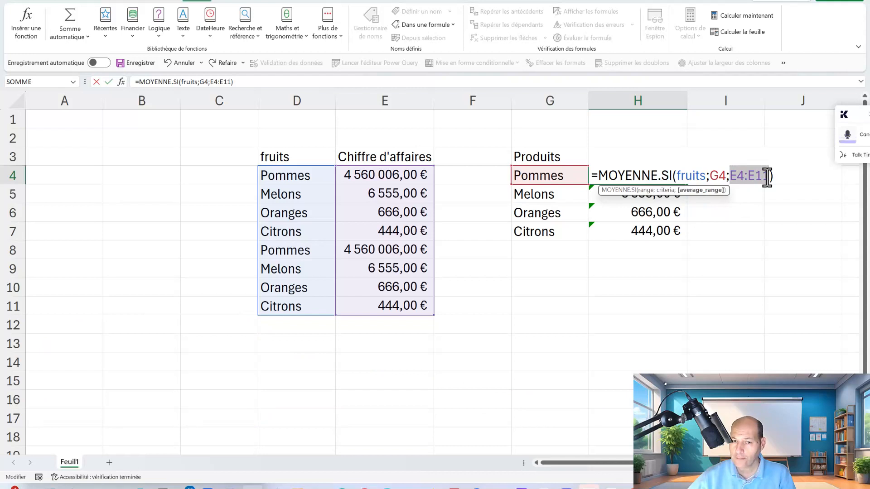
type("chiffre")
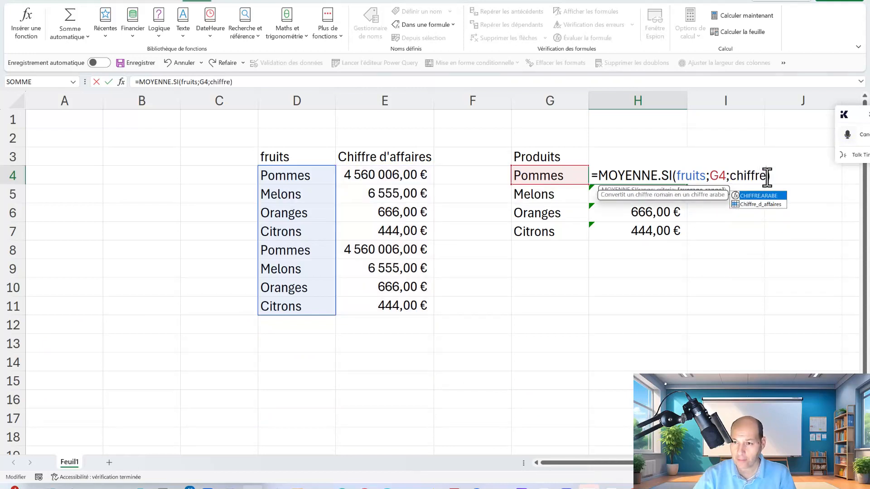
double_click(758, 204)
type(")")
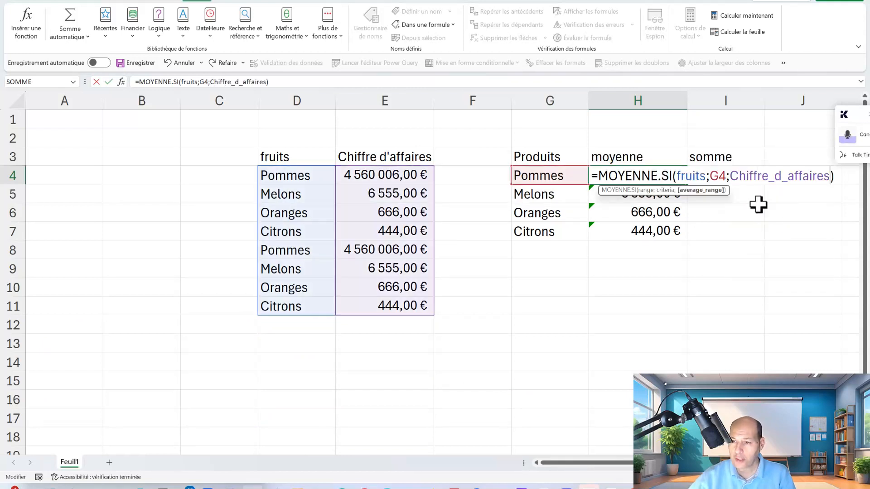
key("Return")
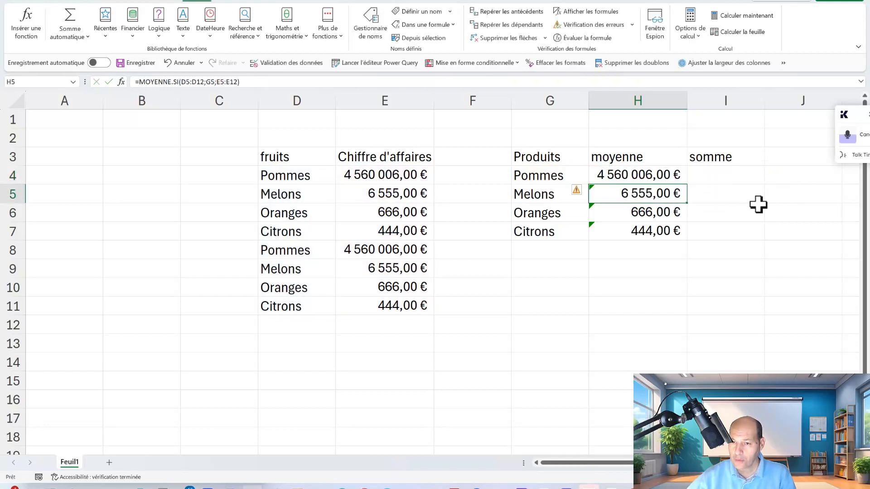
left_click(662, 175)
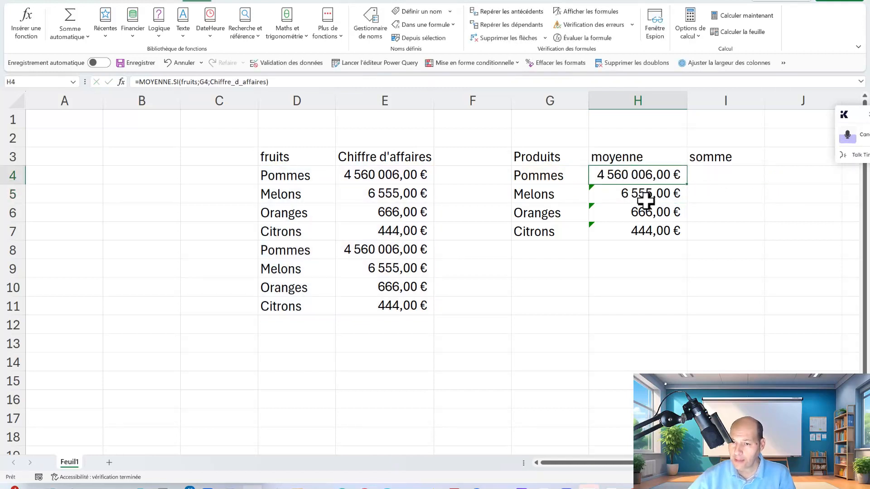
left_click_drag(687, 185, 682, 232)
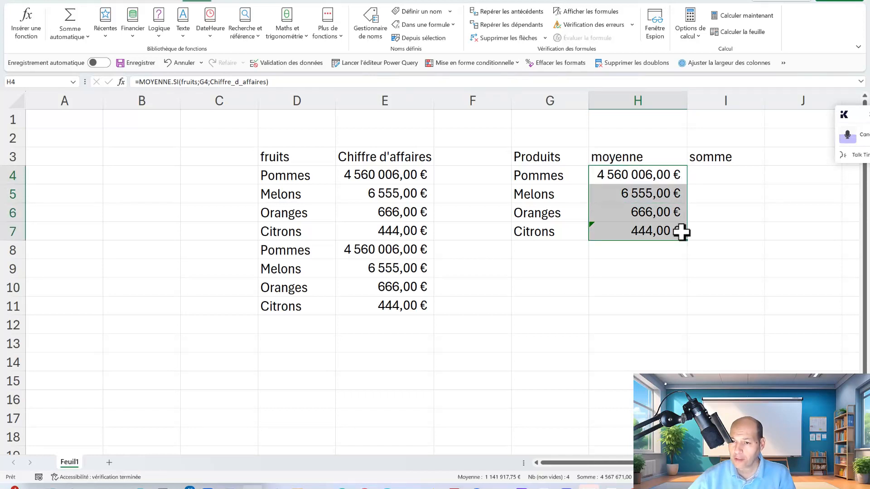
Inspect the filled average formulas in H5 to H7 for their named ranges and criterion references
double_click(641, 194)
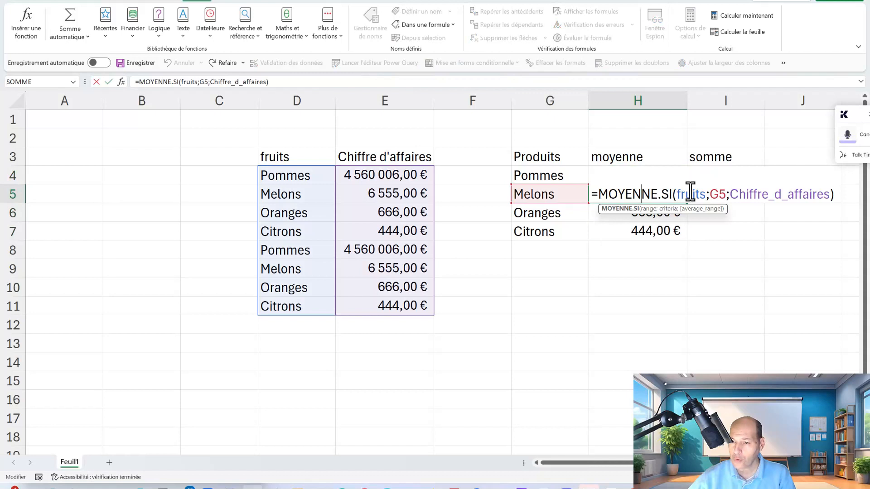
key("Escape")
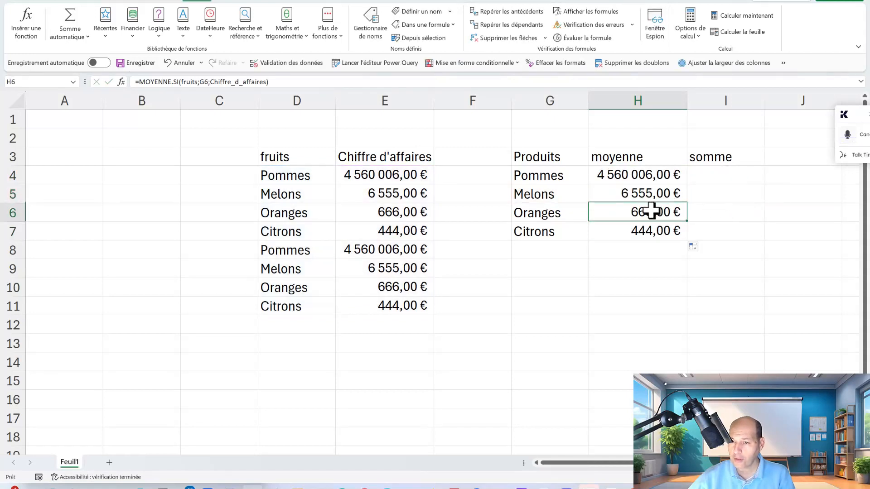
double_click(650, 212)
key("Escape")
double_click(639, 229)
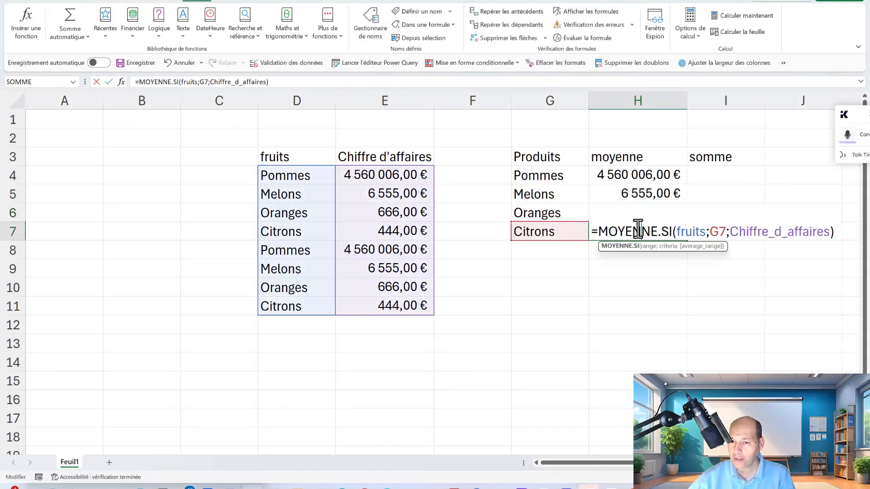
key("Escape")
left_click(641, 178)
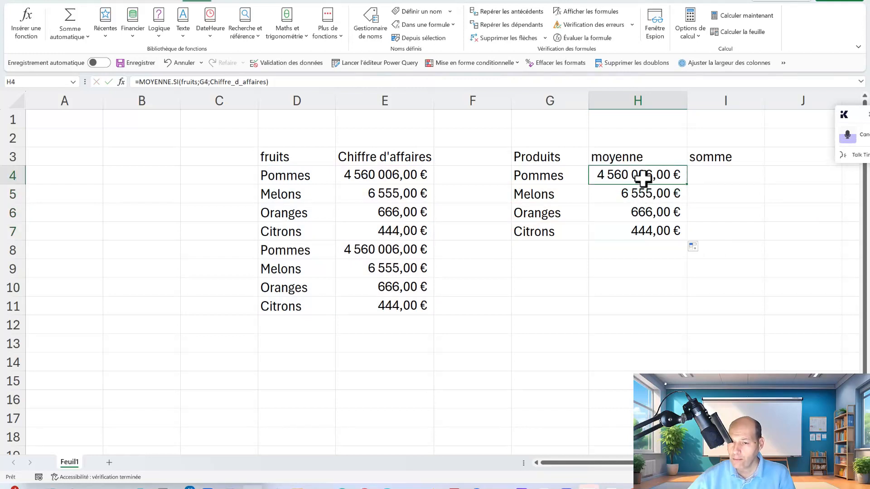
Enter the formula =SOMME.SI(fruits;G4;Chiffre_d_affaires) in I4 to total the revenue per product
left_click(716, 181)
type("=somme(")
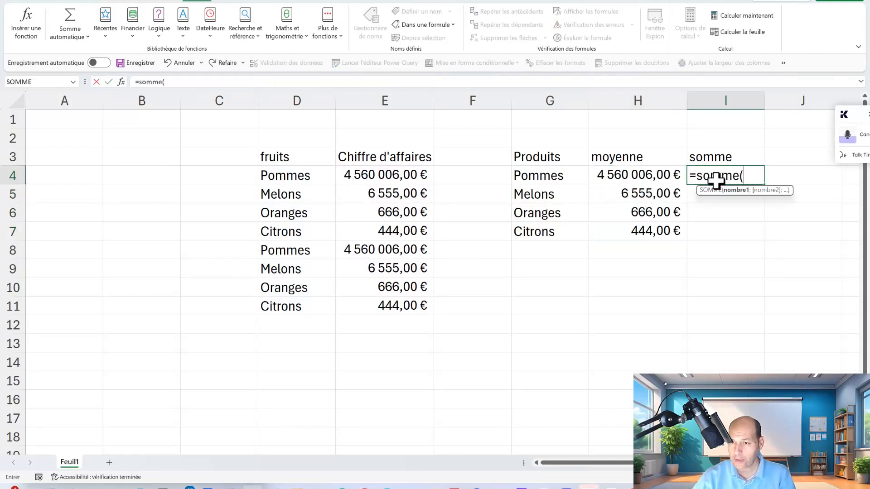
key("BackSpace")
type(".si(")
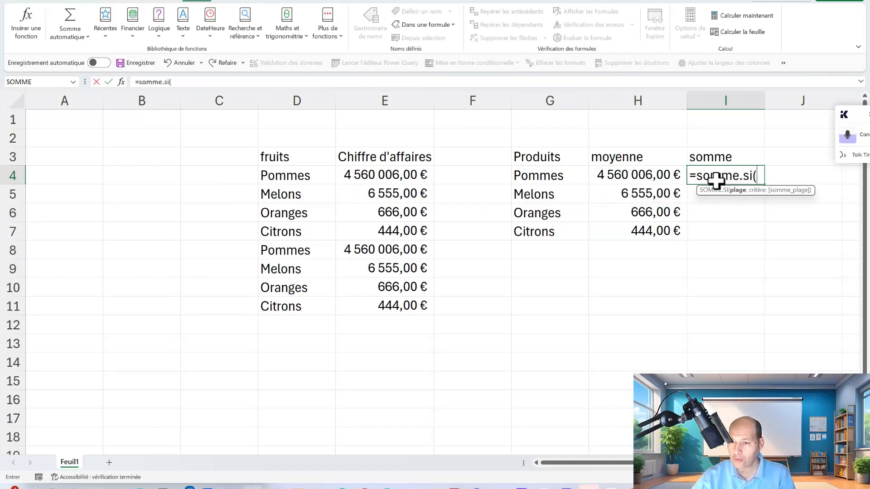
type("f")
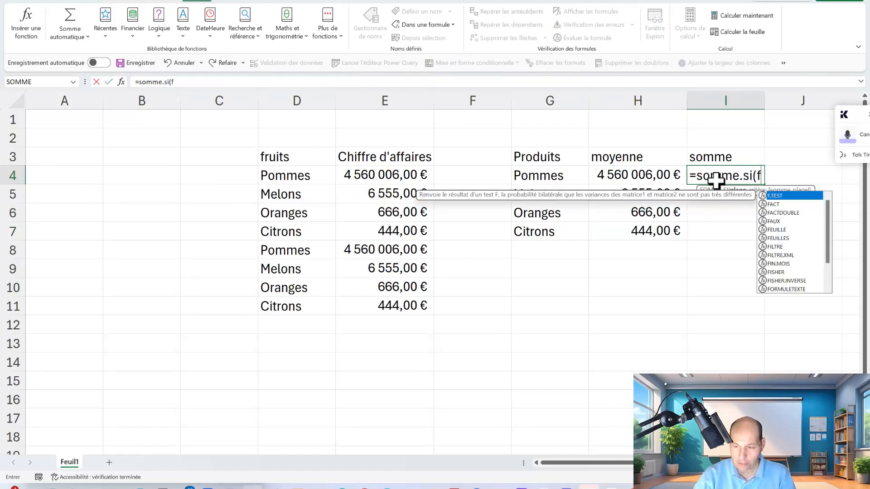
type("ruits;")
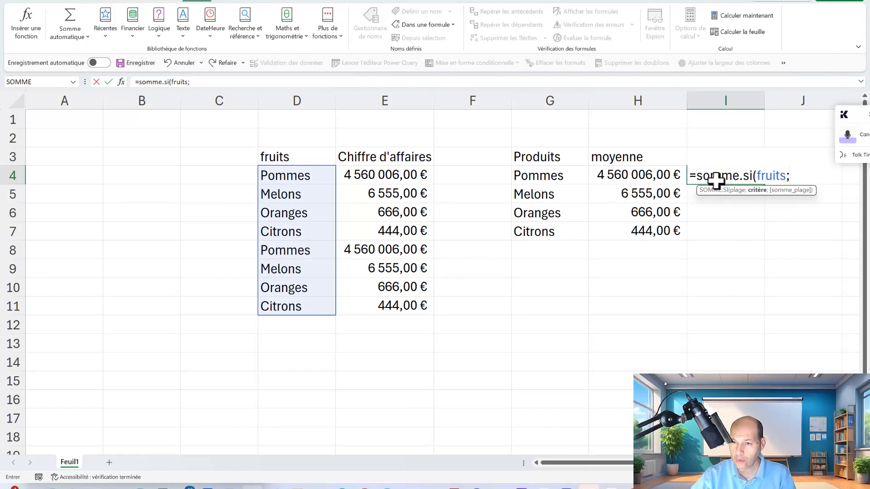
left_click(550, 175)
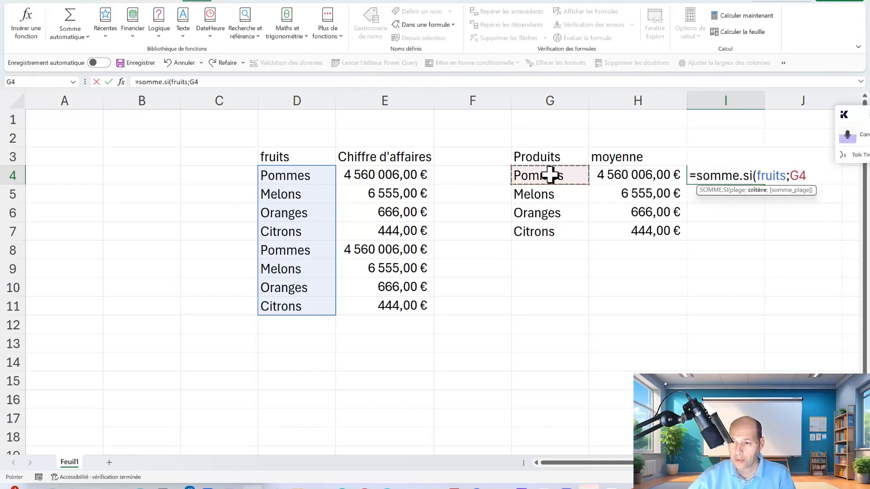
type(";")
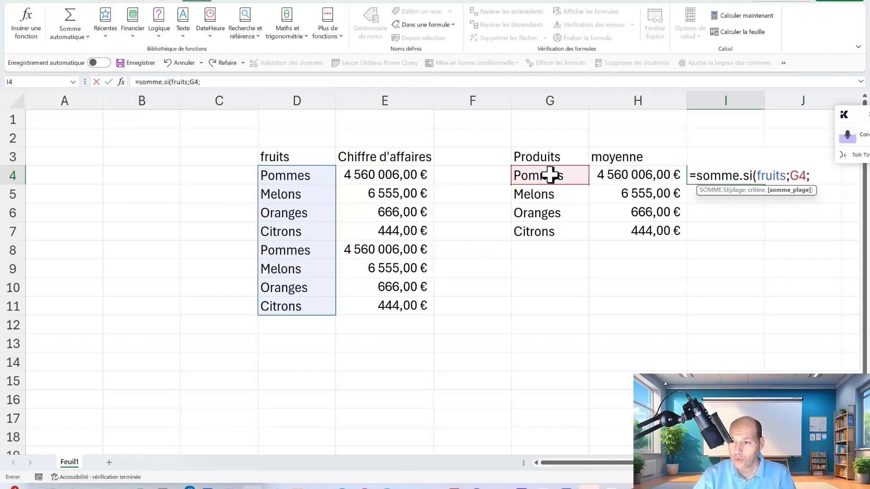
type("c")
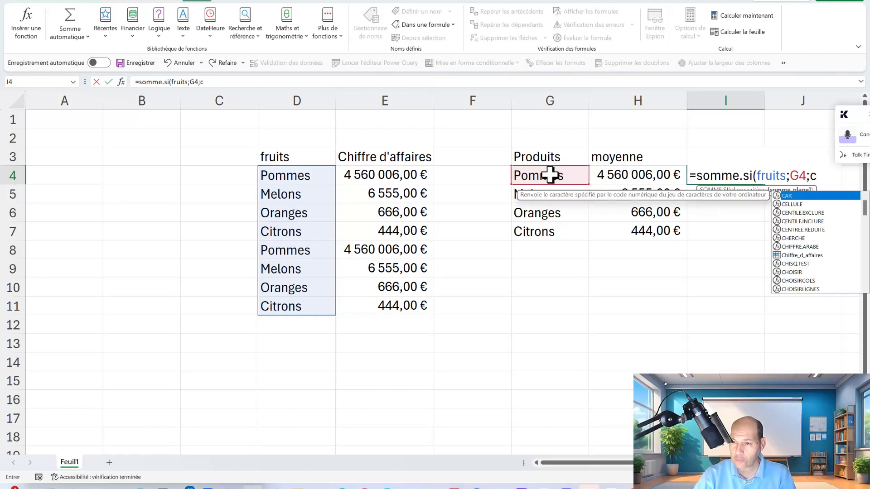
type("hiffre")
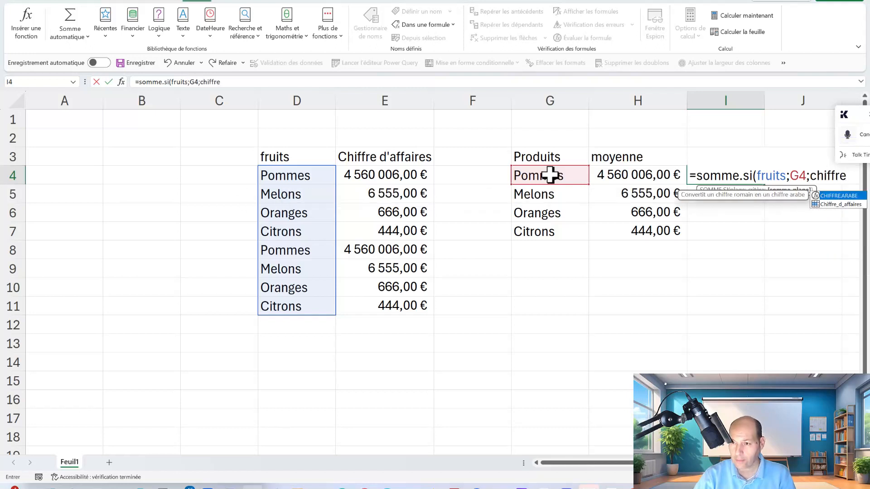
double_click(841, 204)
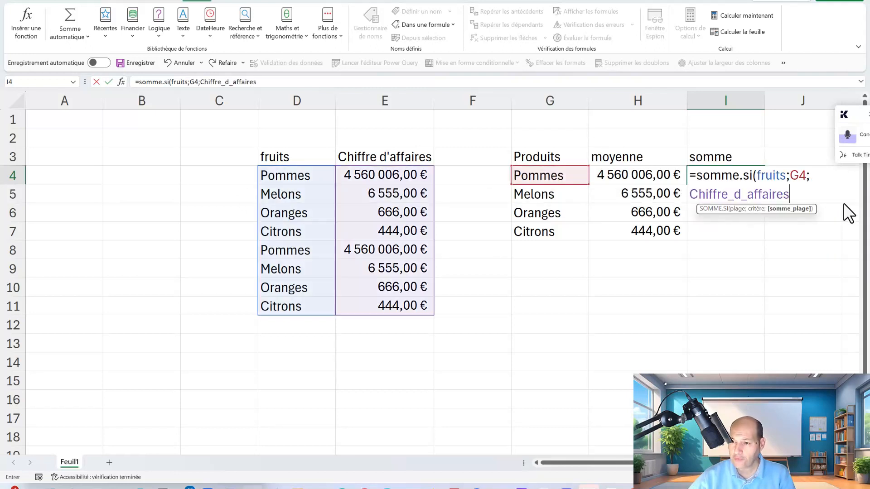
key("Return")
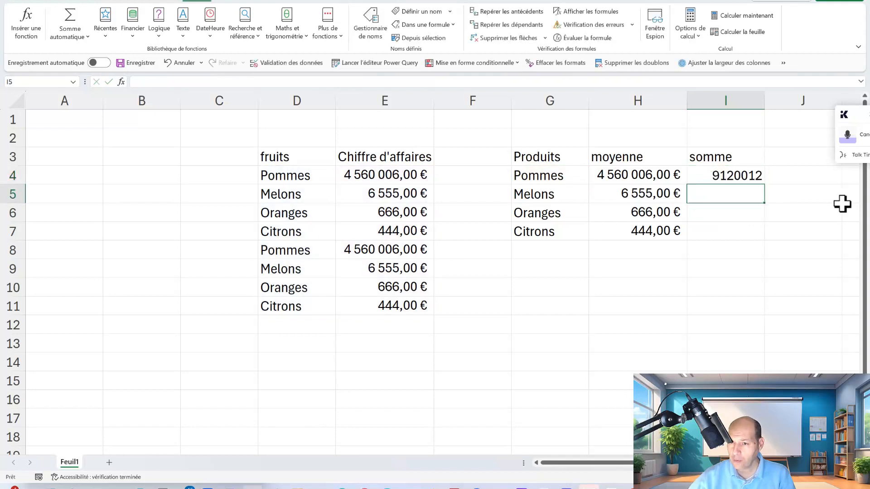
Fill the I4 sum formula down to I7 and apply the euro accounting format to I4:I7
left_click(734, 177)
double_click(765, 186)
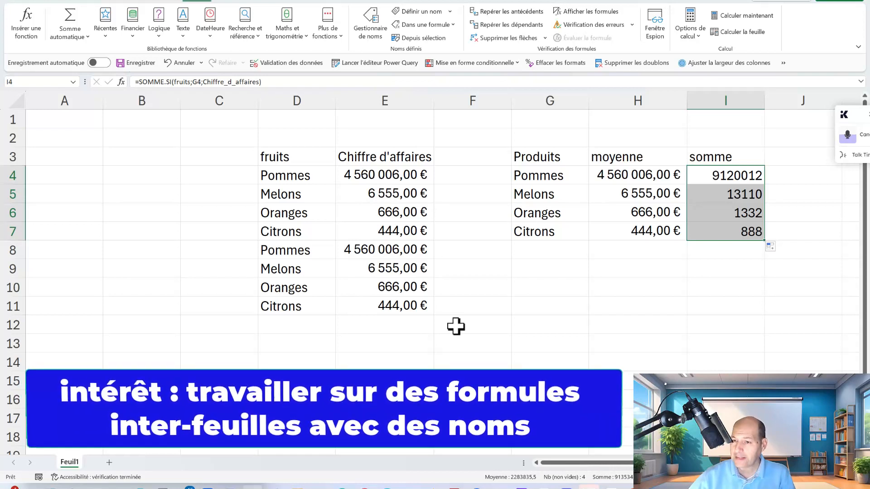
left_click(64, 13)
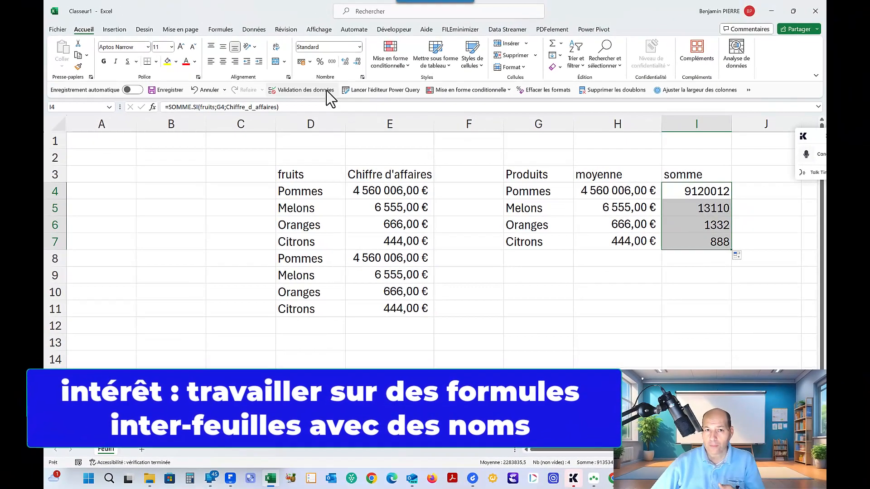
left_click(293, 46)
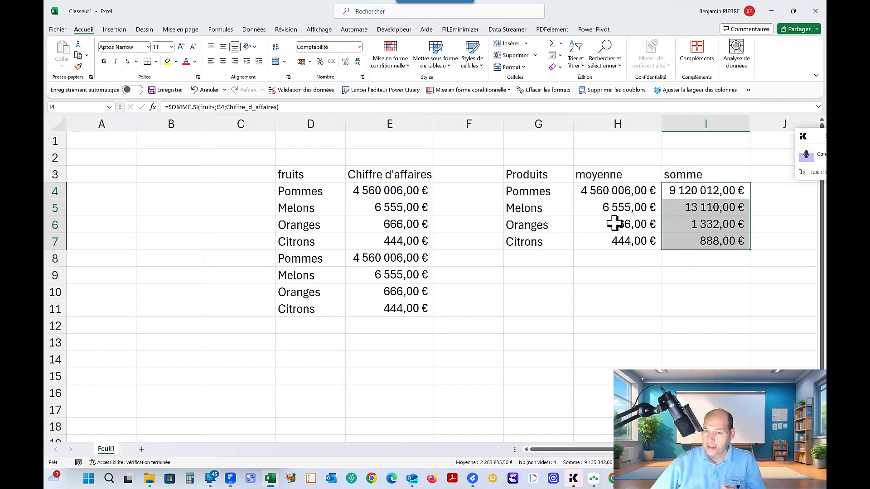
Enter the label "somme globale" in G10 and copy the header "Chiffre d'affaires" from E3 to H10
left_click(536, 290)
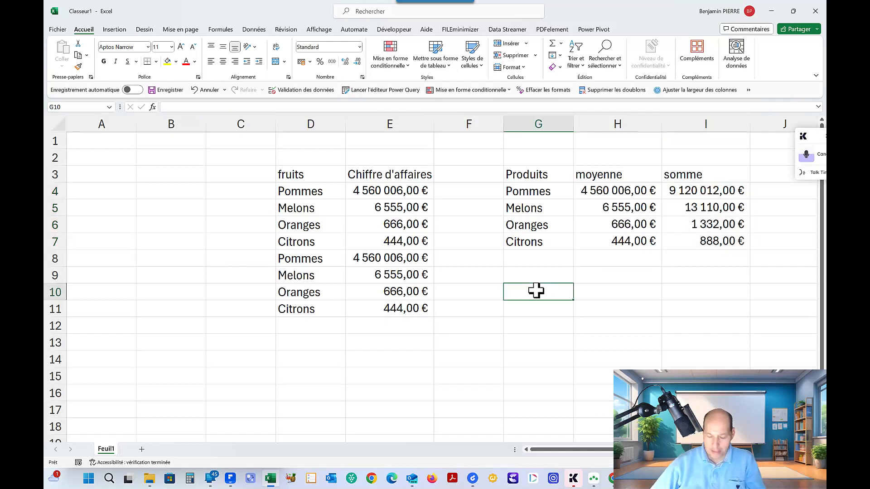
type("somme globale")
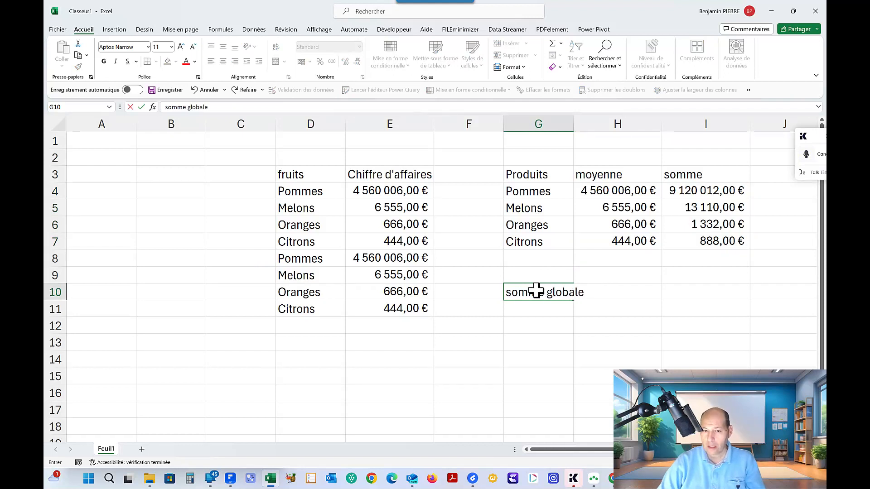
key("Tab")
key("Up")
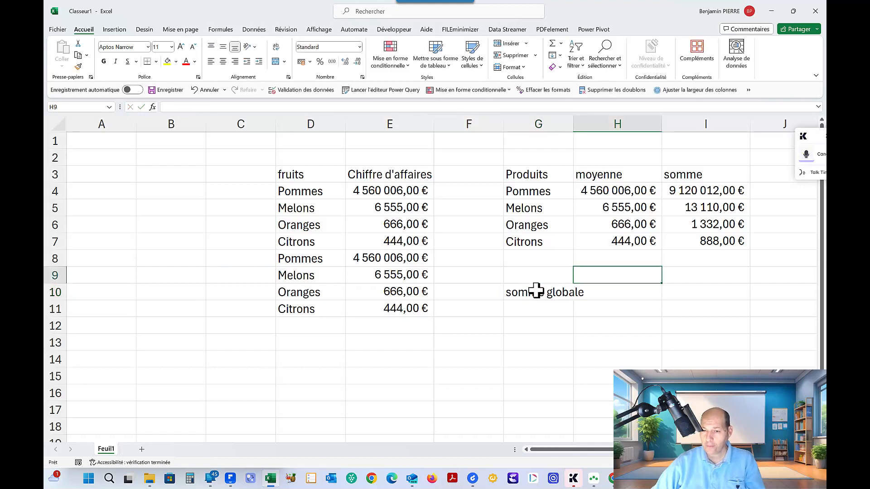
left_click(366, 174)
left_click_drag(365, 183, 599, 294)
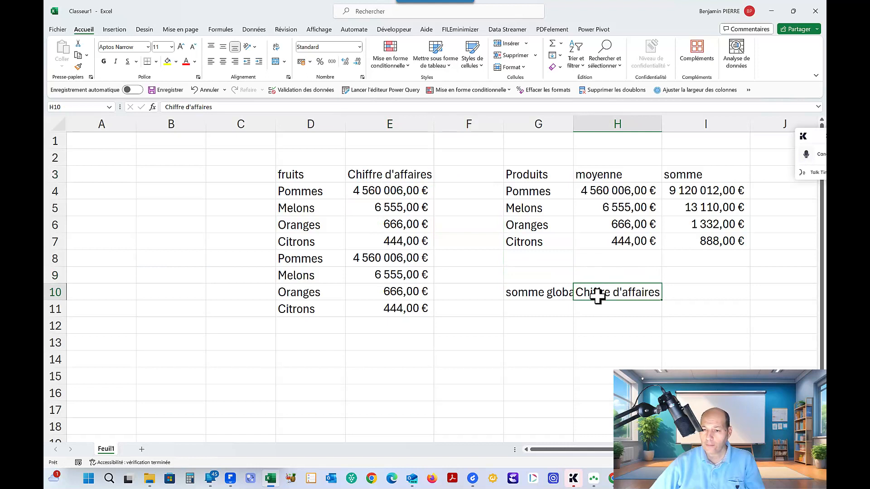
Calculate the overall revenue total in H11 with =SOMME(Chiffre_d_affaires)
left_click(598, 310)
type("=")
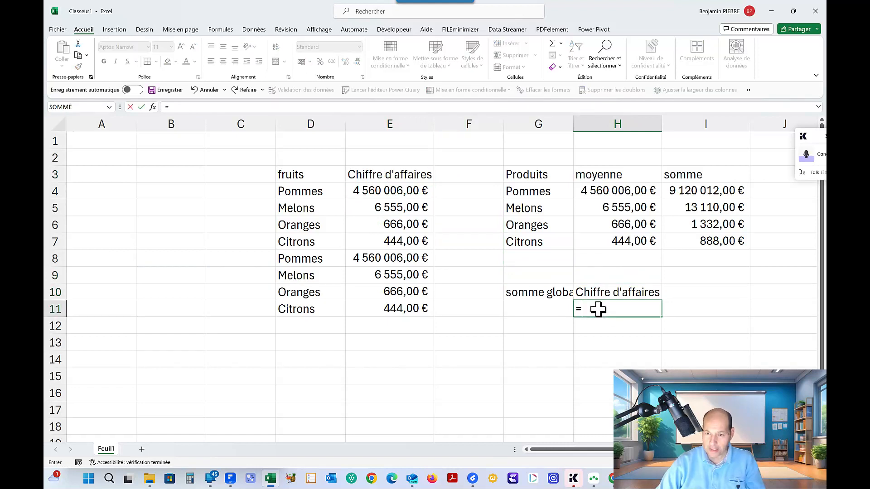
type("somme(chiffre")
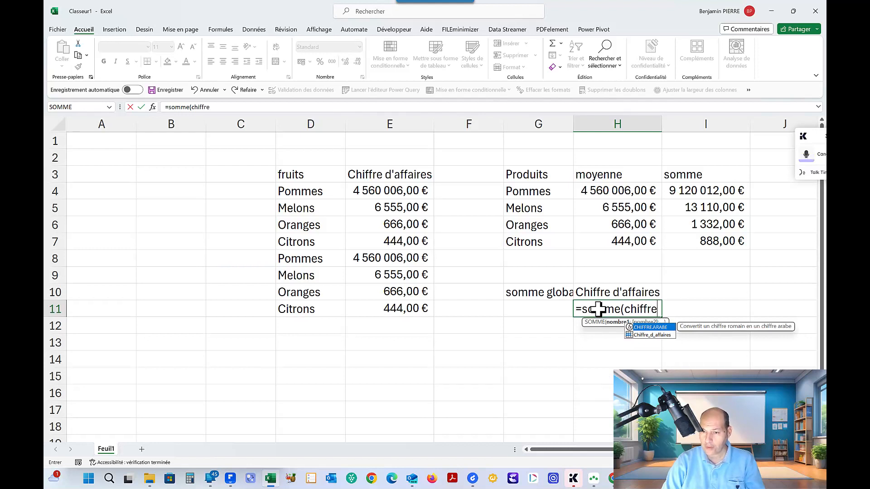
double_click(648, 335)
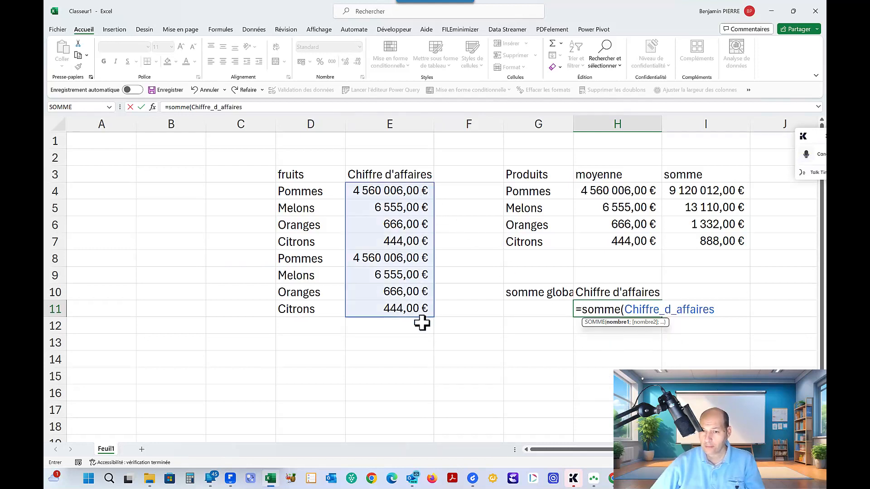
key("Return")
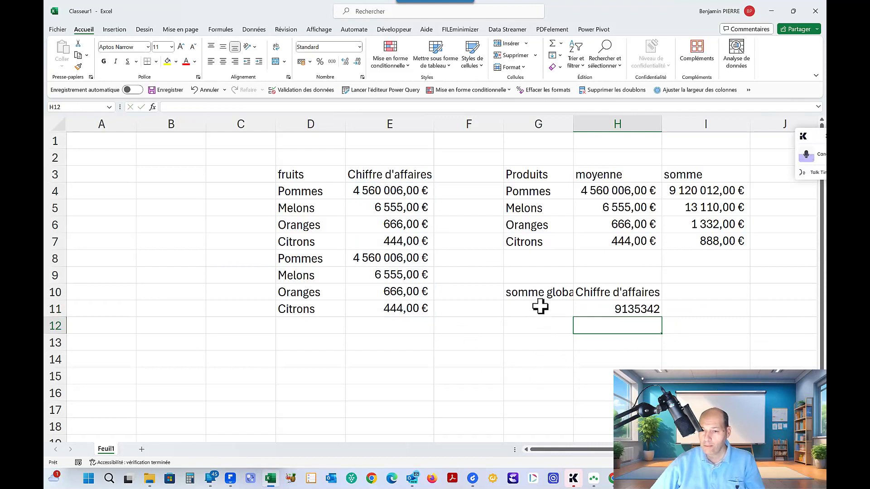
Move the "somme globale" label from G10 to G11 and enter "moyenne globale" in G12
left_click(538, 295)
left_click_drag(541, 301, 538, 318)
left_click(535, 327)
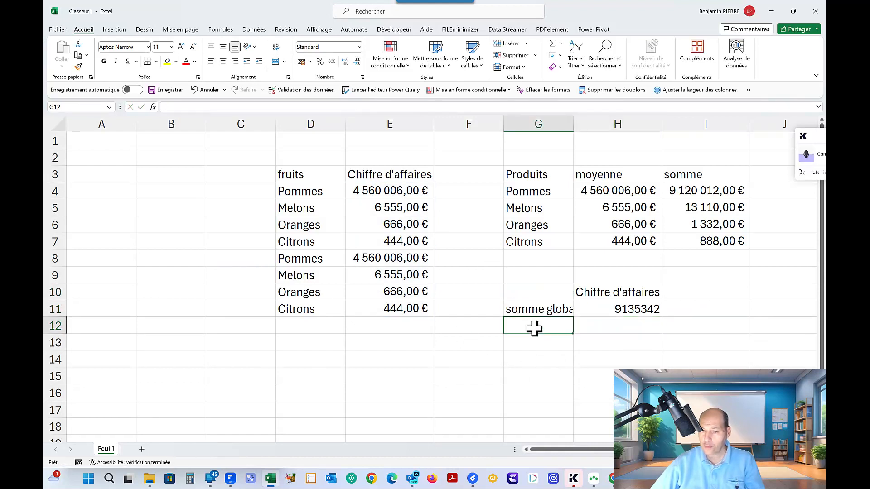
type("moyenne g")
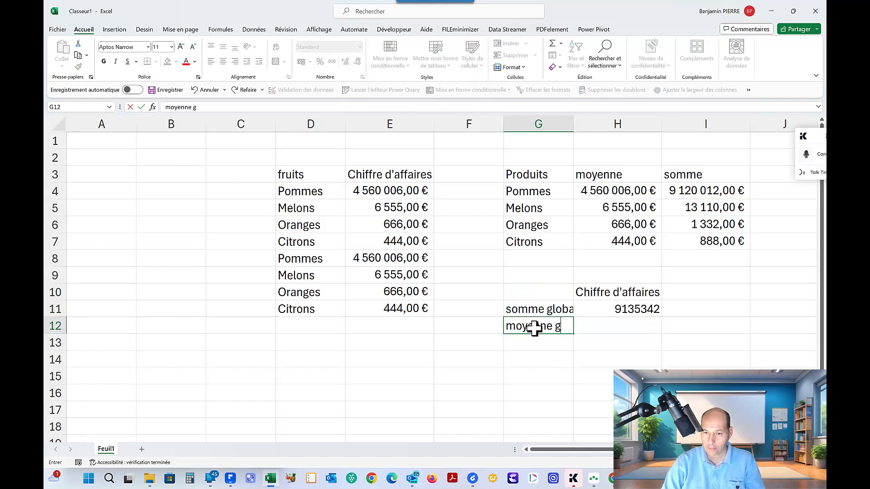
type("lobale")
key("Tab")
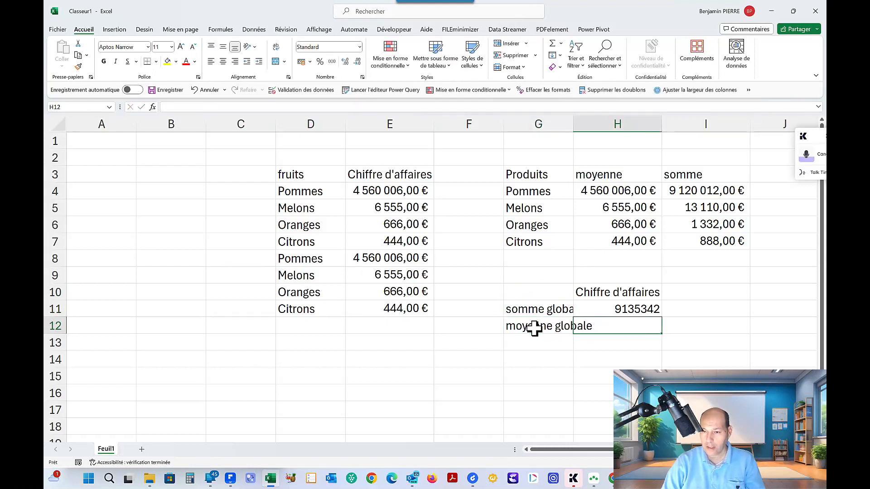
Calculate the overall average in H12 with =MOYENNE(Chiffre_d_affaires) and apply the euro accounting format to H11:H14
type("=moyenn")
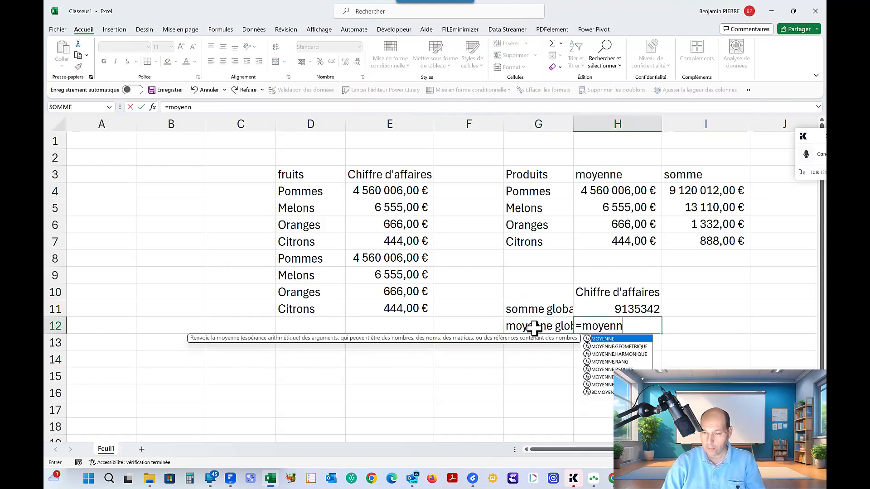
type("e(chi")
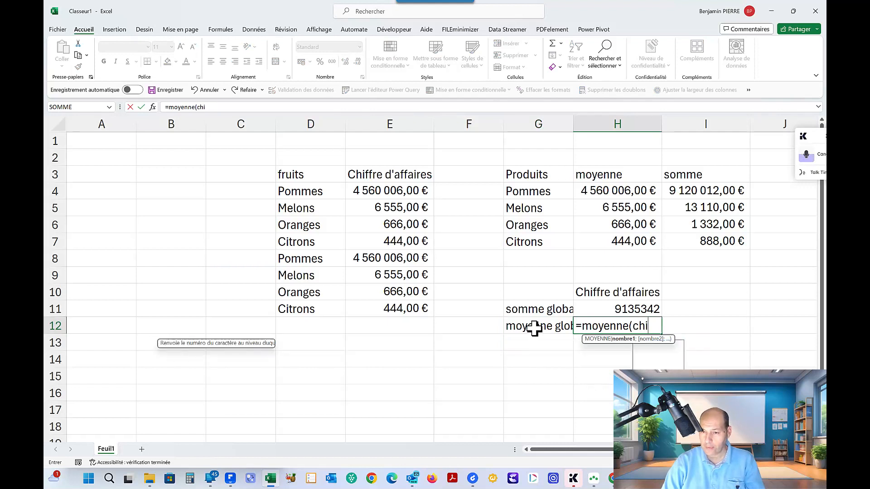
type("ffre")
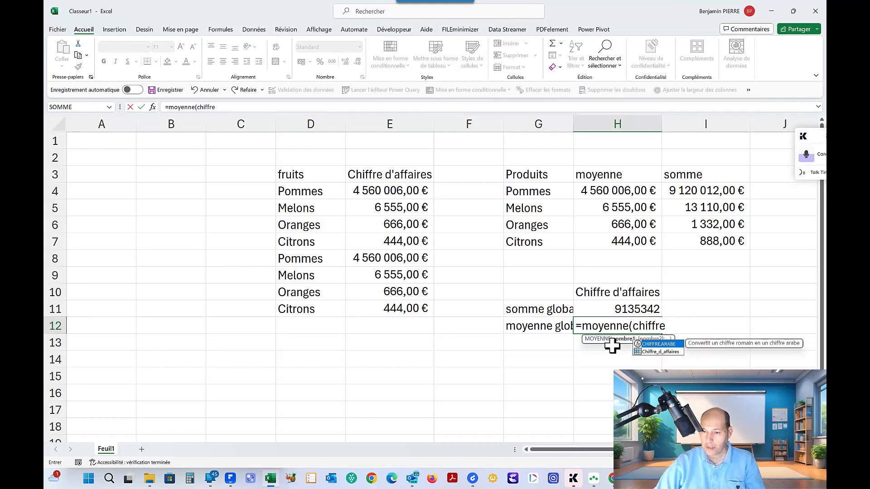
double_click(645, 351)
key("Return")
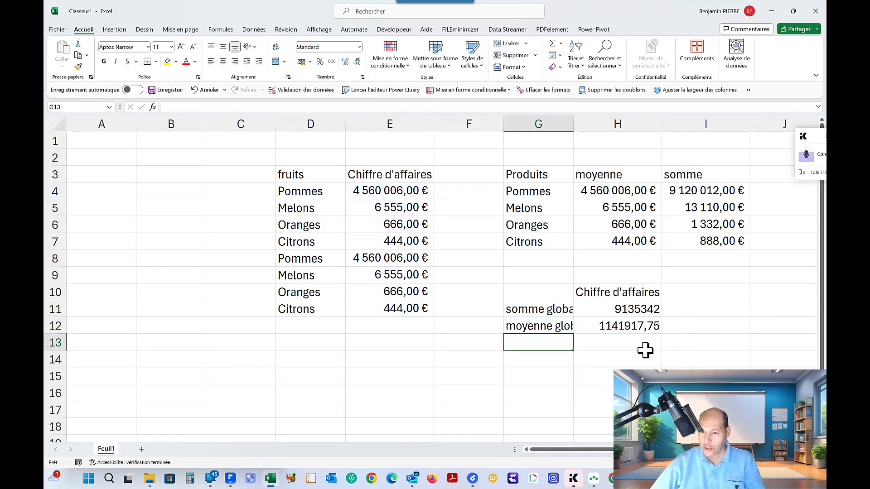
left_click_drag(621, 311, 627, 365)
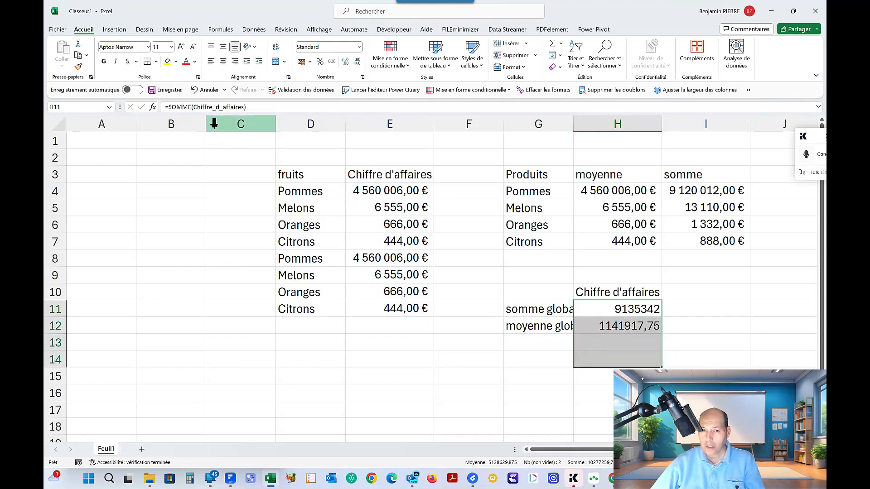
left_click(301, 61)
Enter the labels "max" in G13 and "min" in G14
left_click(540, 349)
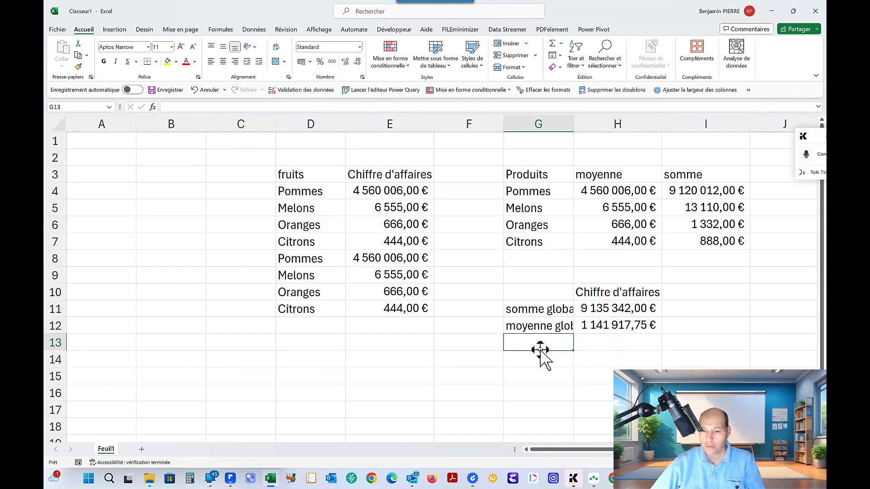
type("max")
key("Return")
type("min")
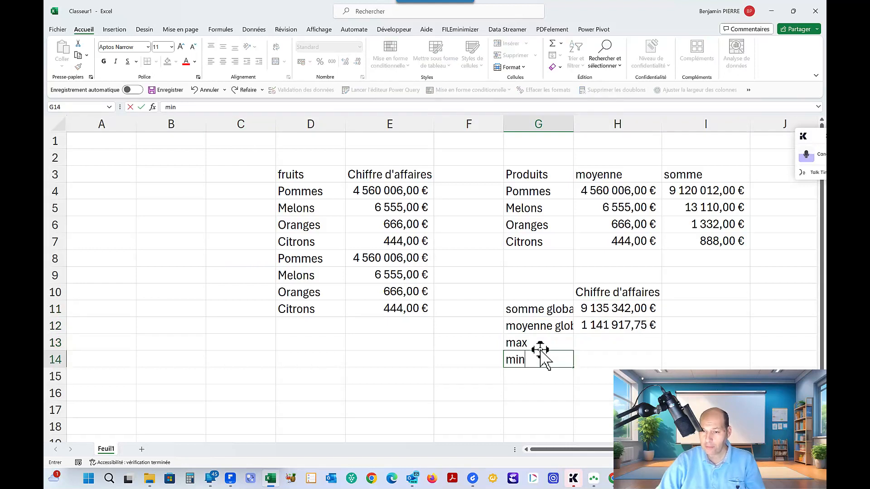
key("Tab")
Calculate the highest revenue in H13 with the MAX function on the named range Chiffre_d_affaires
key("Up")
type("=m")
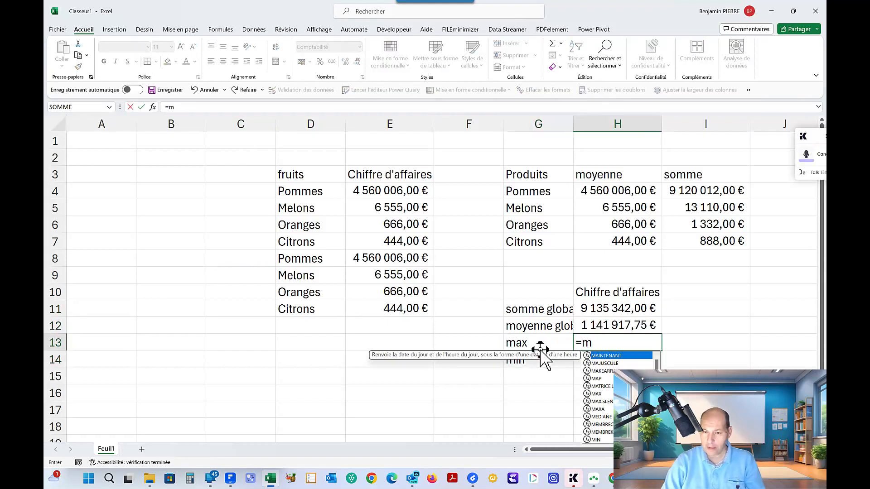
type("ax(chiffre")
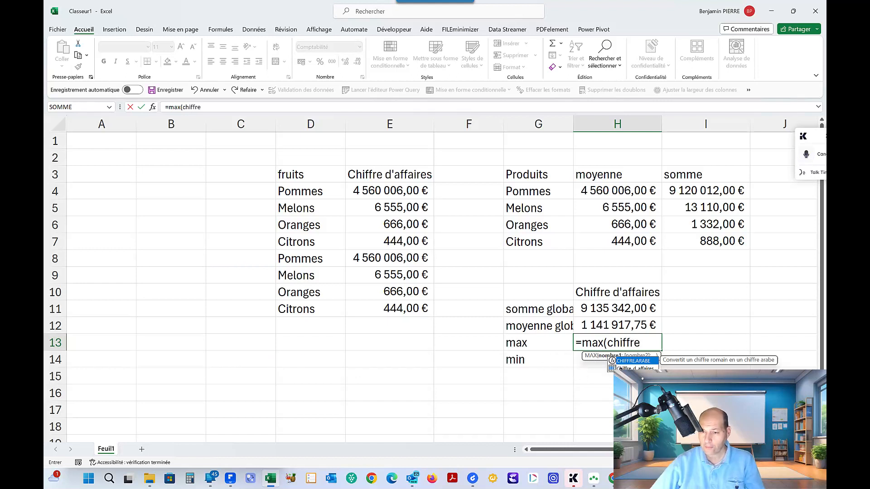
double_click(619, 367)
key("Return")
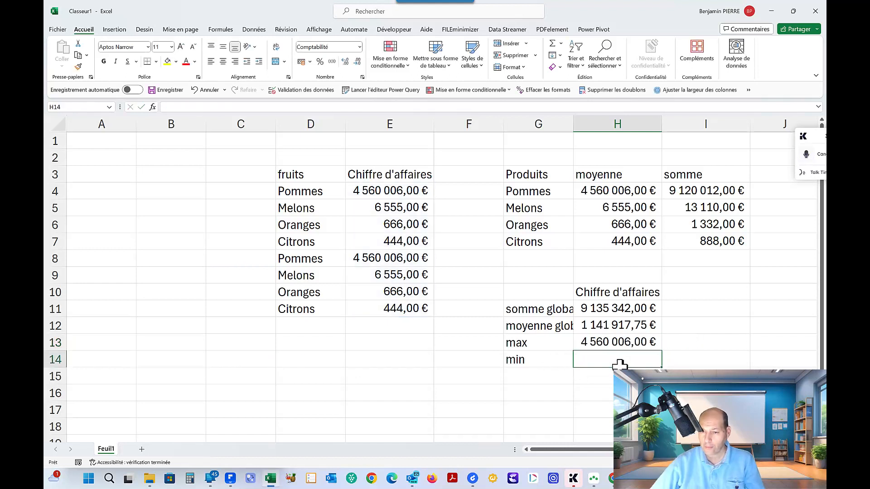
Calculate the lowest revenue in H14 with the MIN function on the named range Chiffre_d_affaires
type("=min(chiffre")
double_click(619, 365)
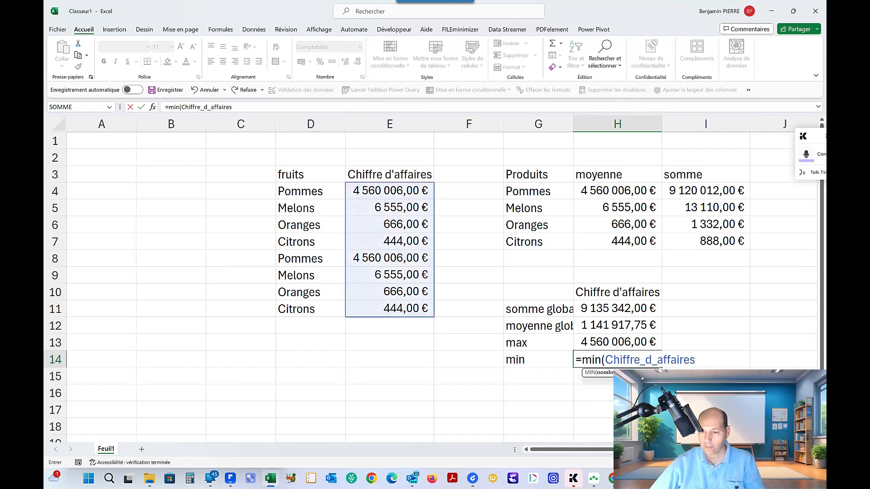
key("Return")
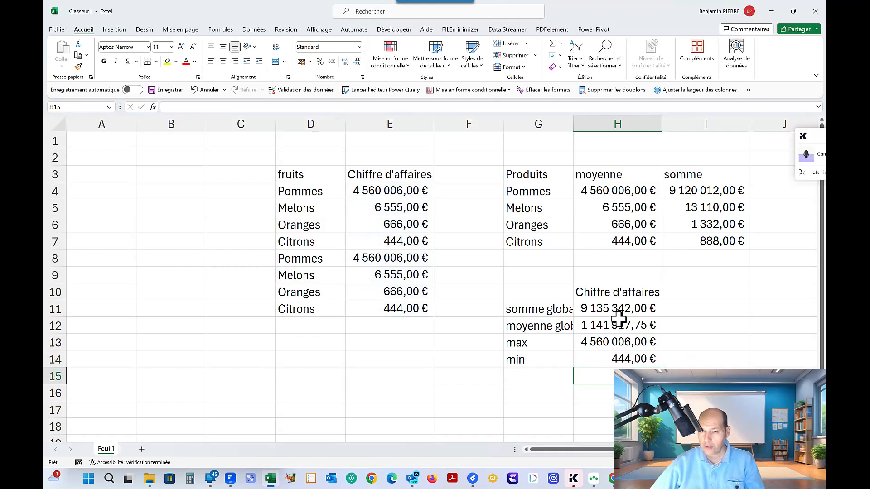
Check the named range used by the overall total in H11 and rename that range to Chiffreaffaires
left_click_drag(612, 309, 618, 357)
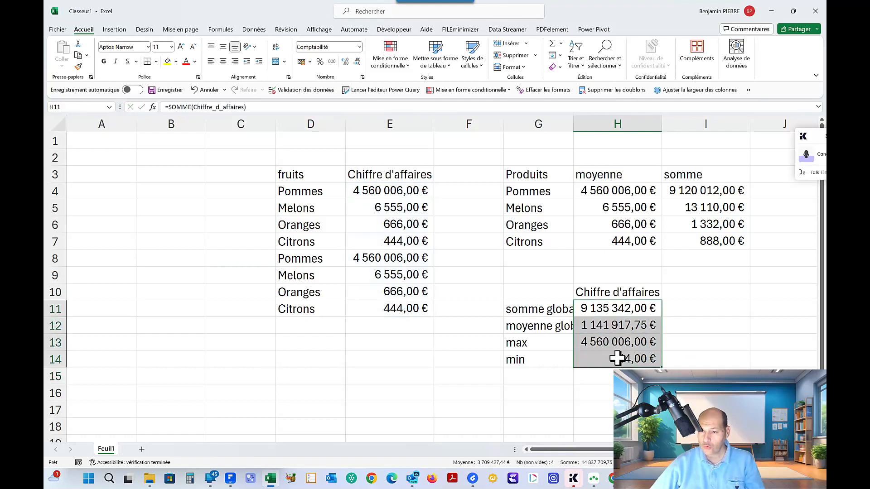
double_click(608, 308)
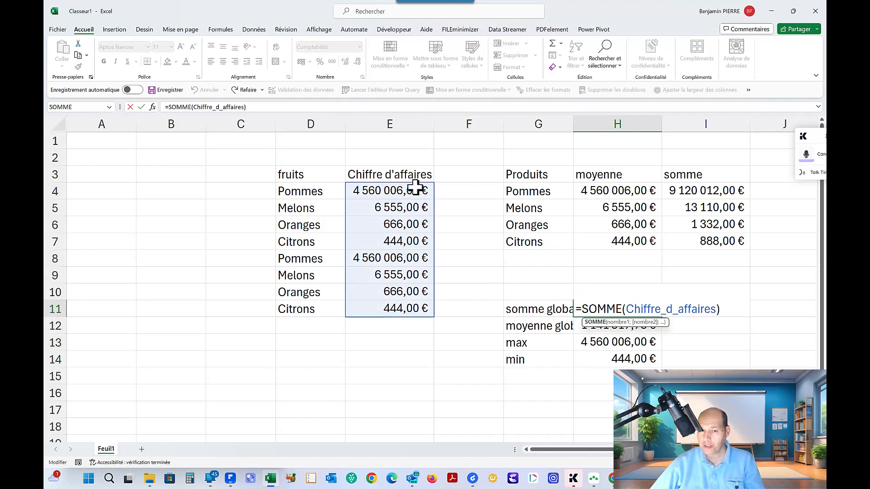
key("ctrl+Return")
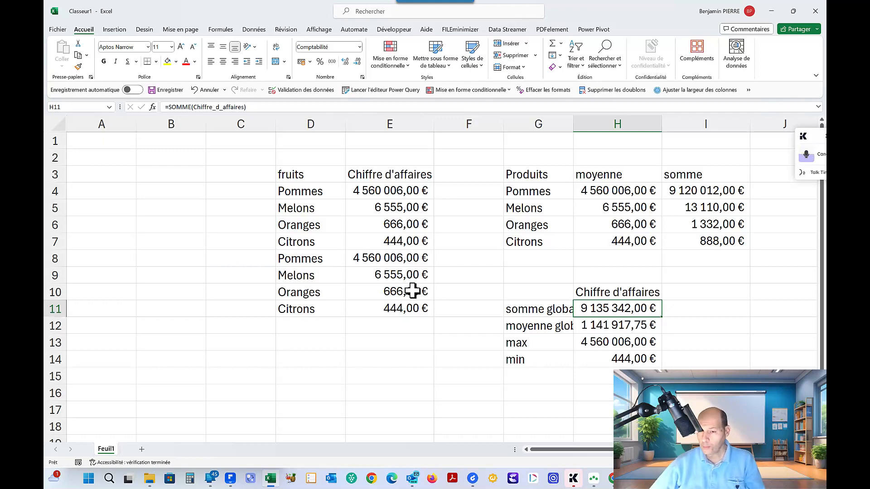
left_click(220, 30)
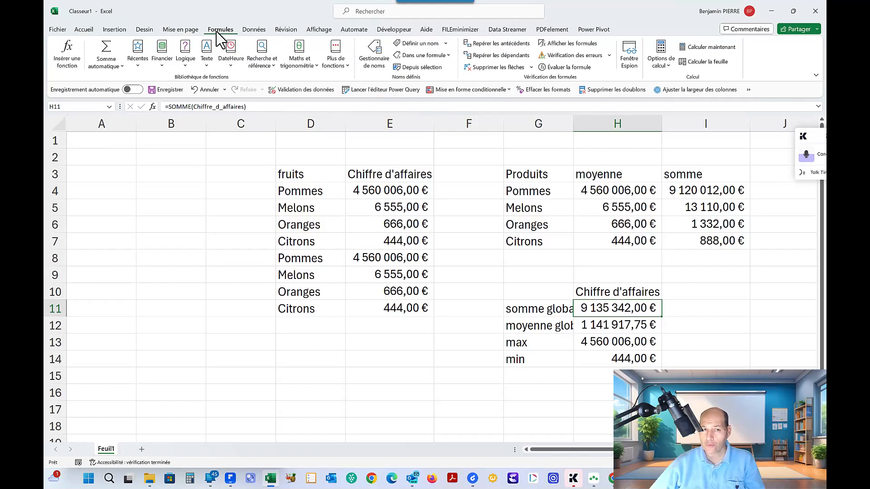
left_click(367, 52)
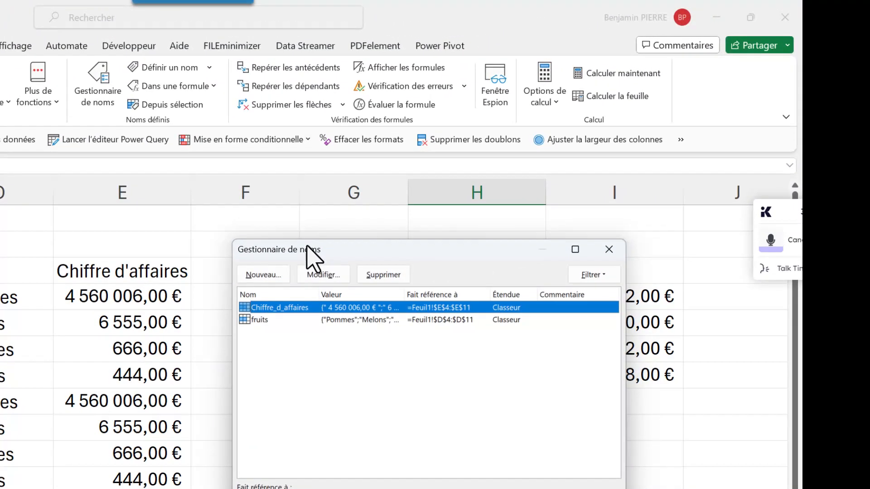
left_click_drag(306, 253, 304, 215)
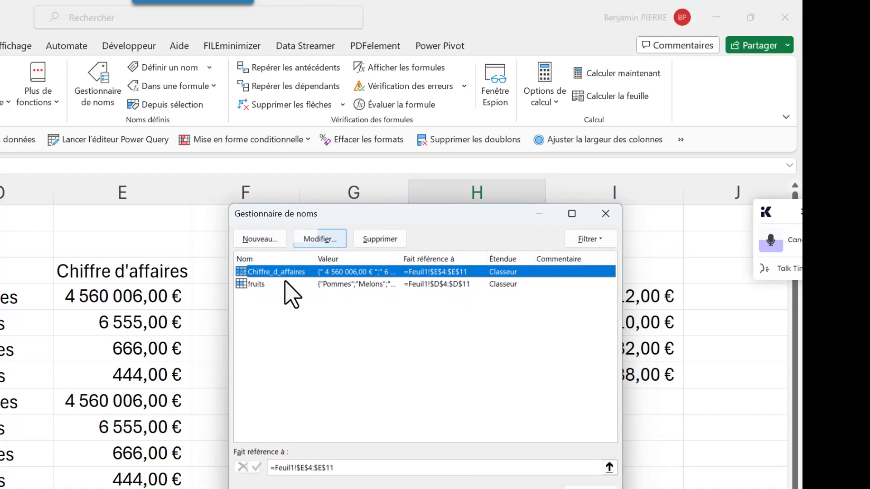
left_click(320, 239)
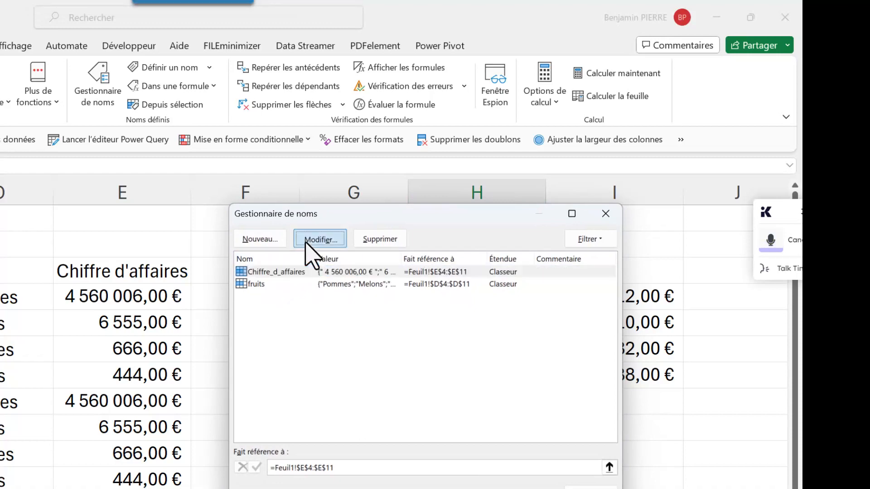
left_click(400, 309)
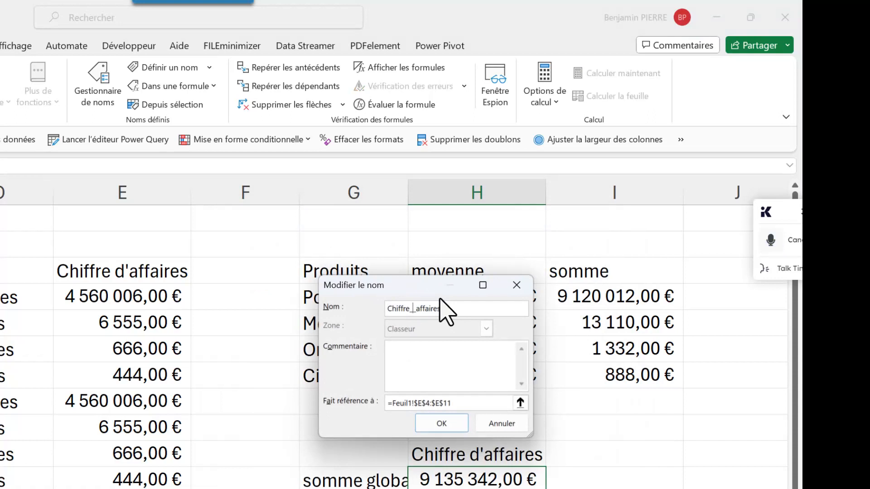
left_click(440, 424)
key("Return")
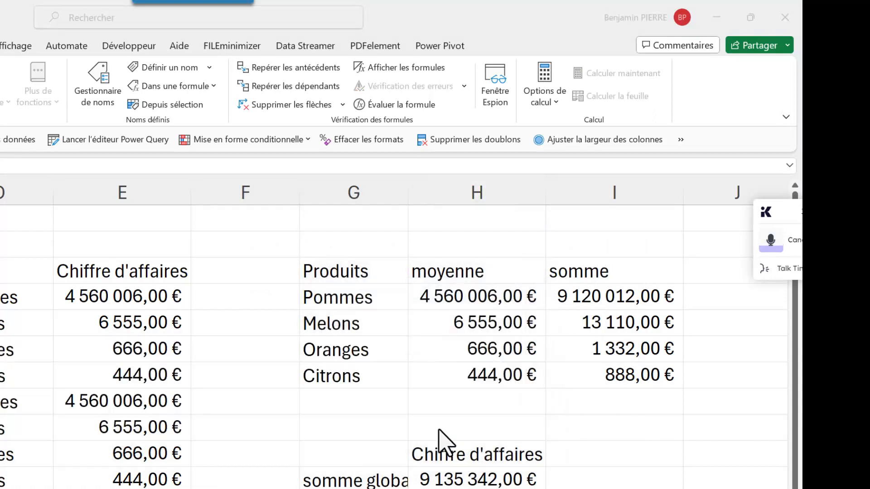
Review the two defined names and delete the Chiffreaffaires named range
left_click(98, 91)
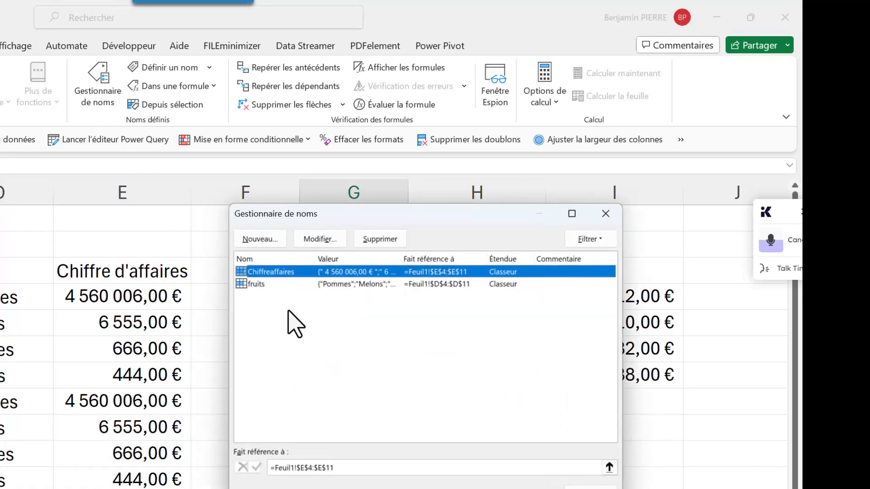
left_click(258, 284)
left_click(260, 275)
left_click(259, 283)
left_click(261, 275)
left_click(261, 284)
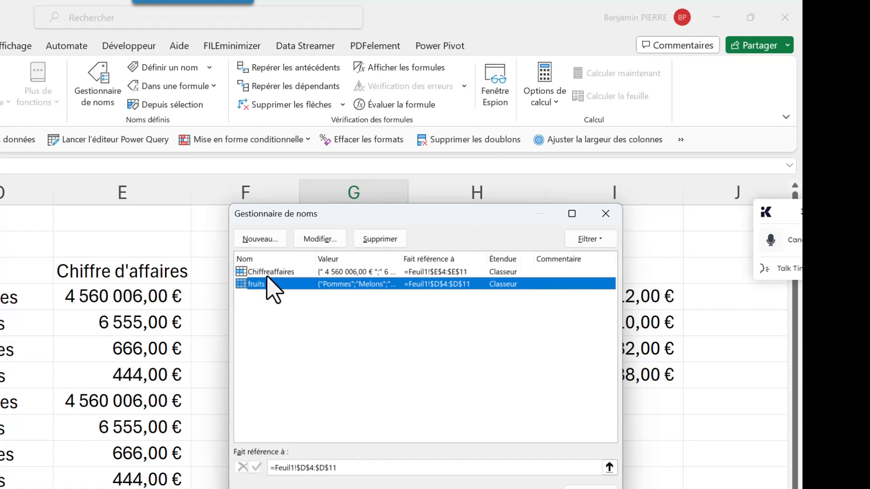
left_click(268, 275)
left_click(383, 243)
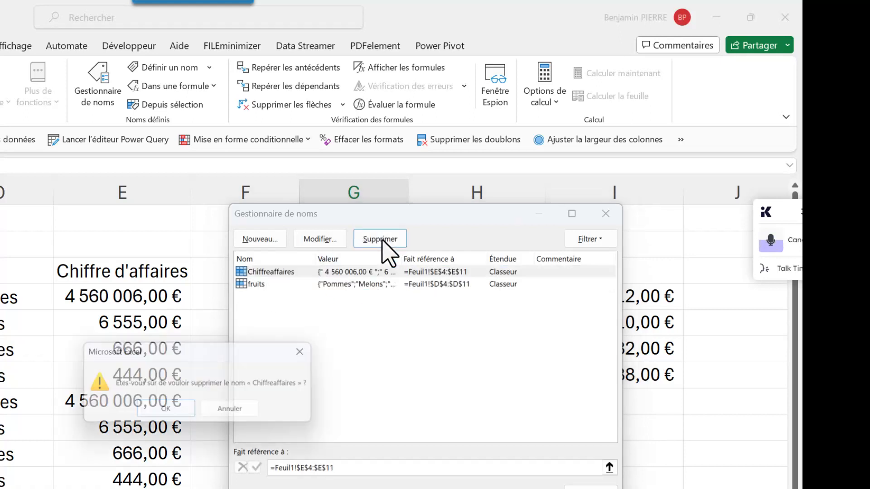
left_click(149, 409)
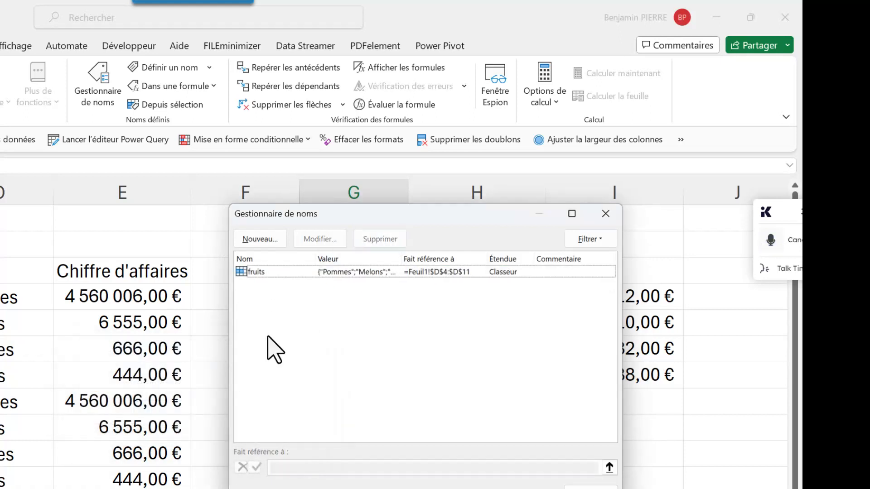
Delete the fruits named range and close the Name Manager
left_click(264, 273)
left_click(369, 241)
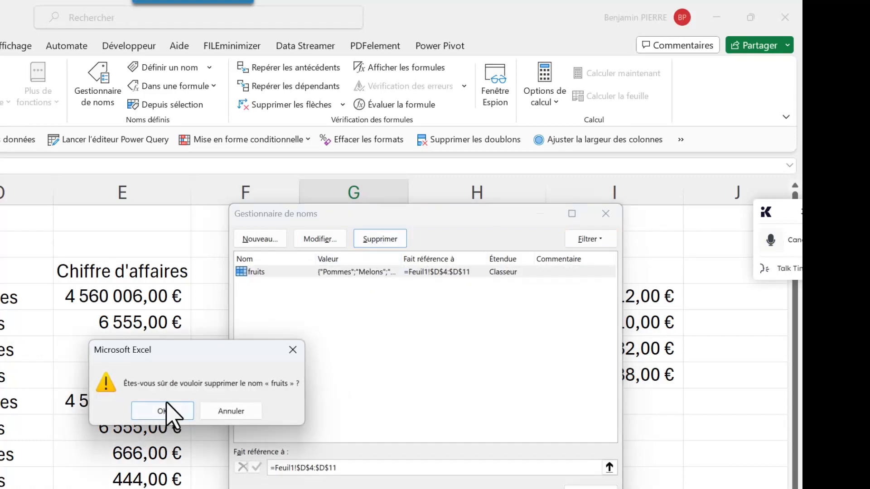
left_click(166, 414)
left_click(591, 488)
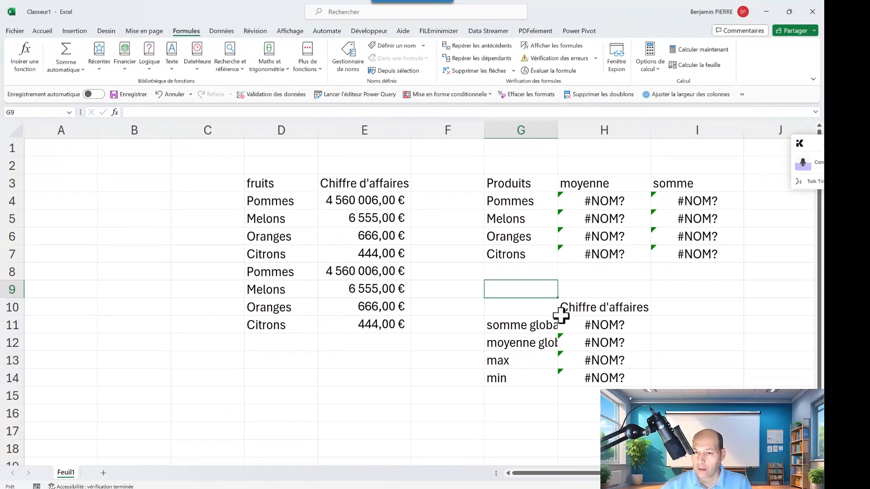
Create named ranges from the data in D3:E11, using only the top row as names
left_click_drag(281, 189, 354, 316)
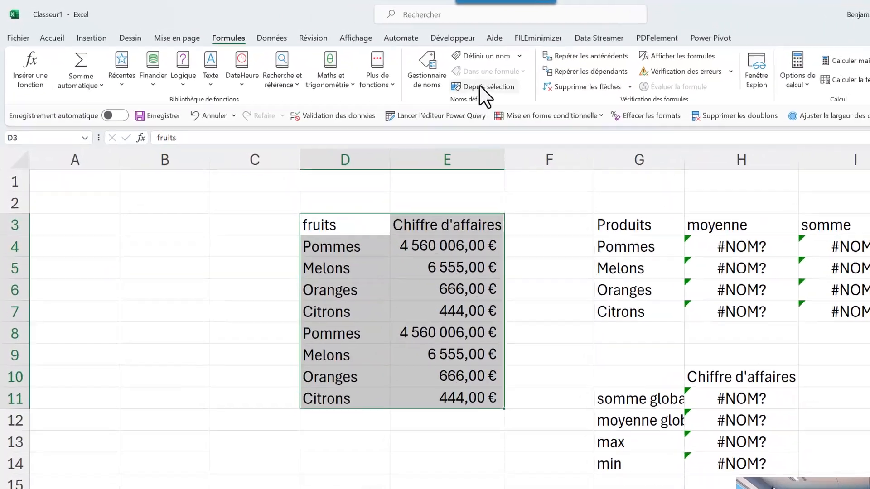
left_click(394, 71)
left_click(669, 306)
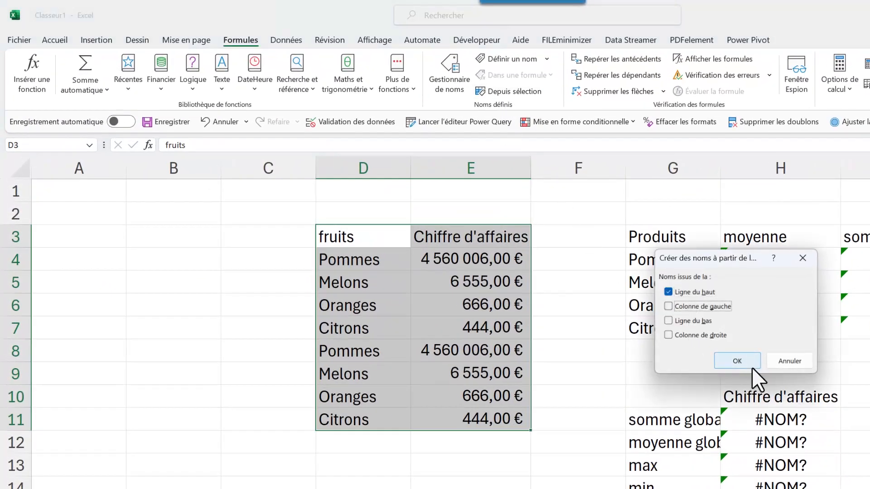
left_click(740, 360)
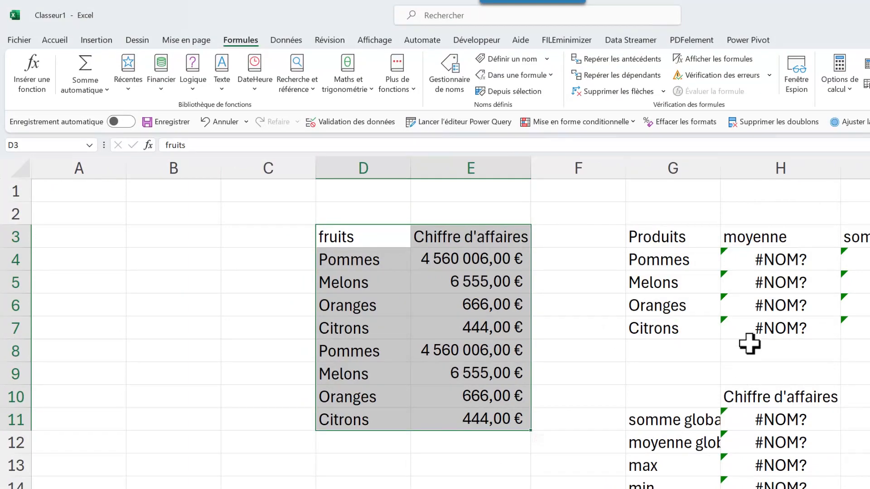
Remove the outdated name Chiffreaffaires from the MOYENNE.SI formula in H4, leaving the average range argument empty
double_click(769, 260)
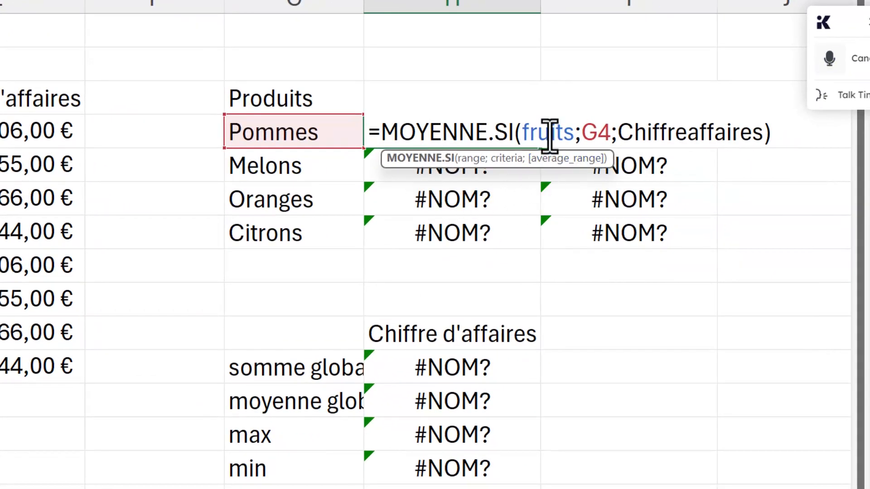
left_click(642, 135)
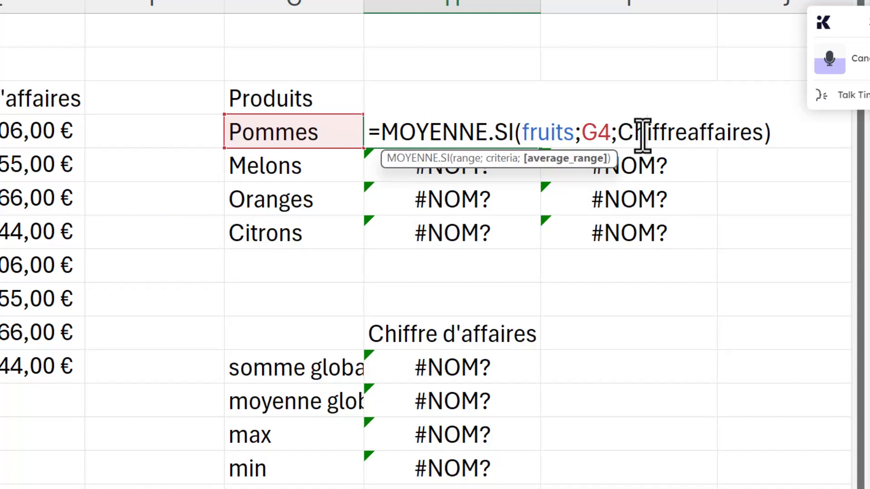
left_click_drag(617, 132, 657, 135)
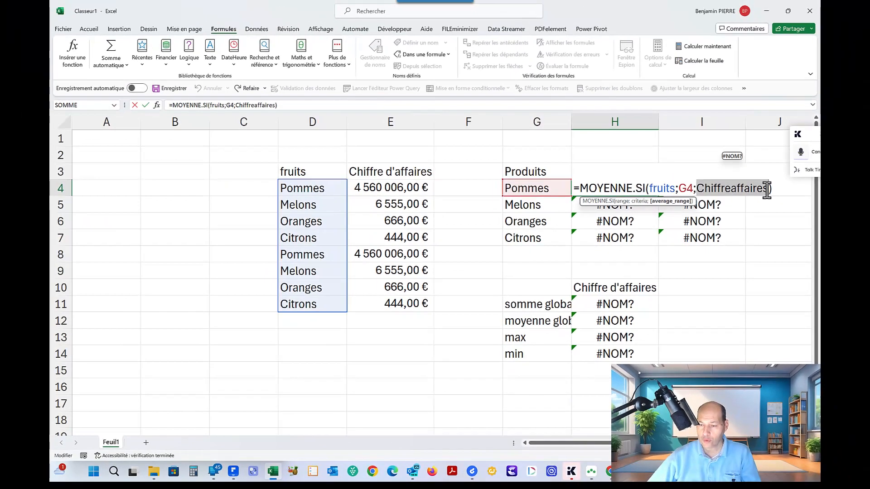
key("BackSpace")
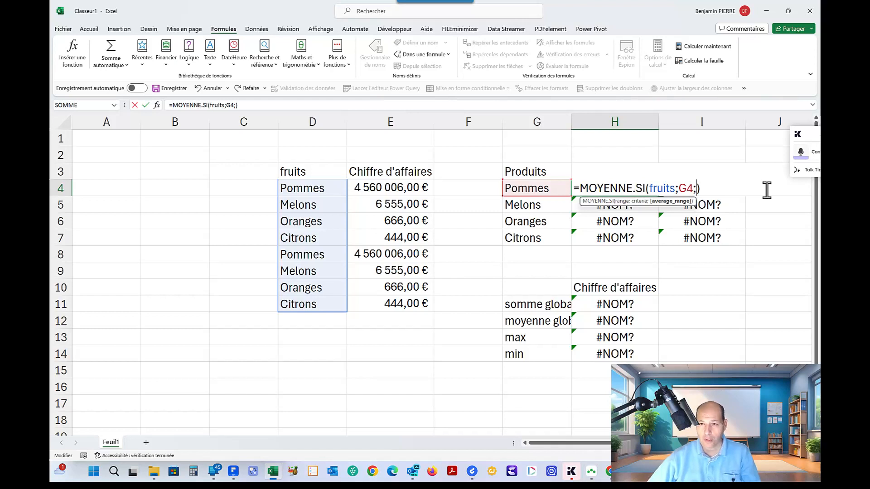
type("c")
key("BackSpace")
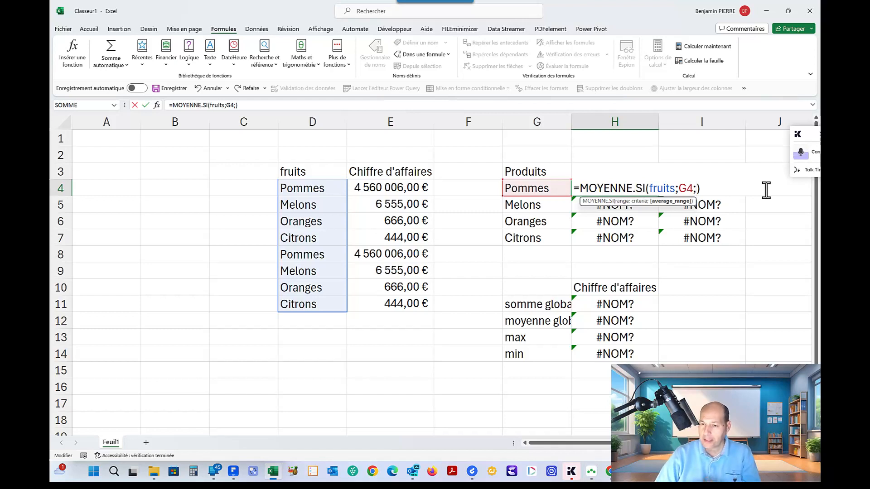
Insert Chiffre_d_affaires as H4's average range from the Paste Name list, and clear it again
key("F3")
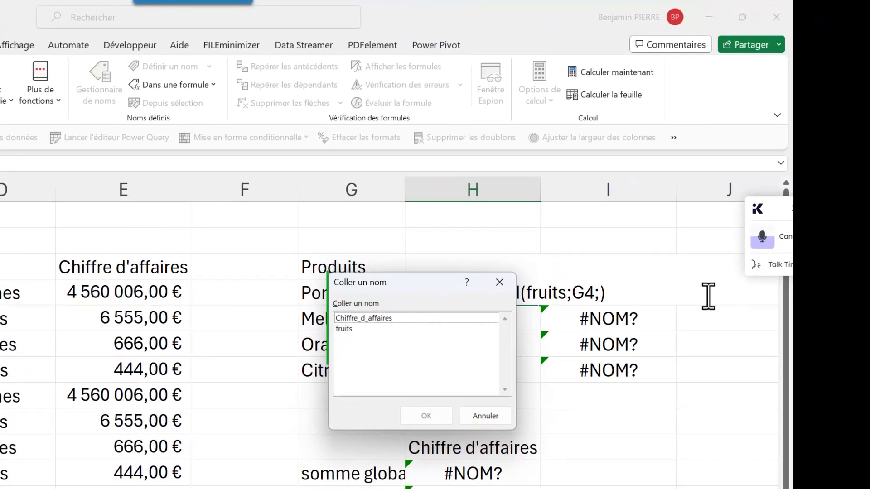
double_click(389, 318)
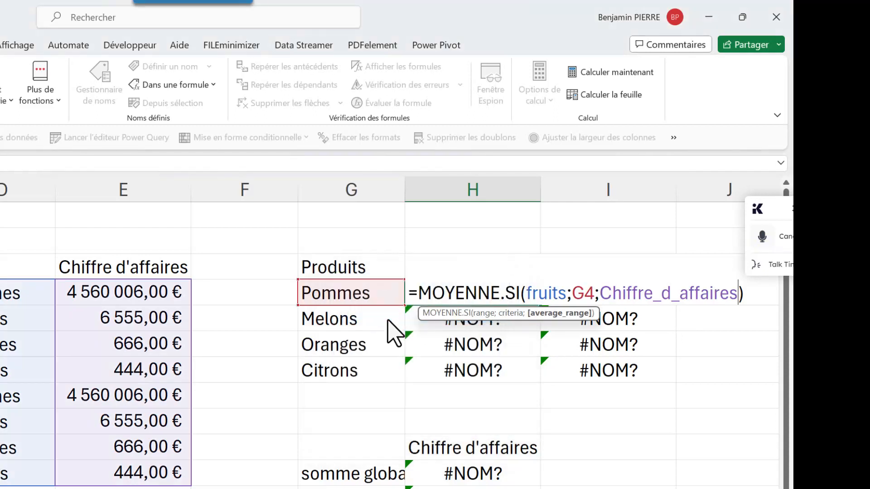
key("BackSpace")
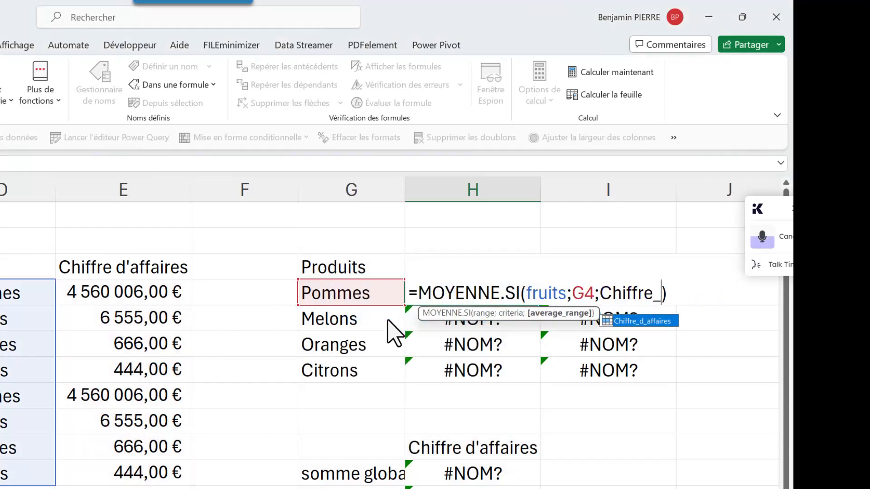
key("BackSpace")
key("BackSpace")
key("BackSpace")
key("BackSpace")
key("BackSpace")
key("BackSpace")
key("BackSpace")
key("BackSpace")
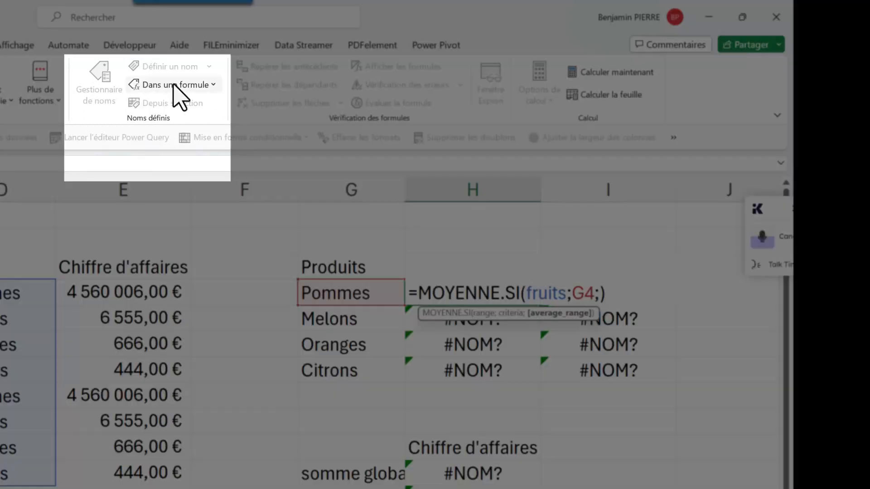
Insert Chiffre_d_affaires into the H4 formula with Use in Formula, and delete it again
left_click(175, 85)
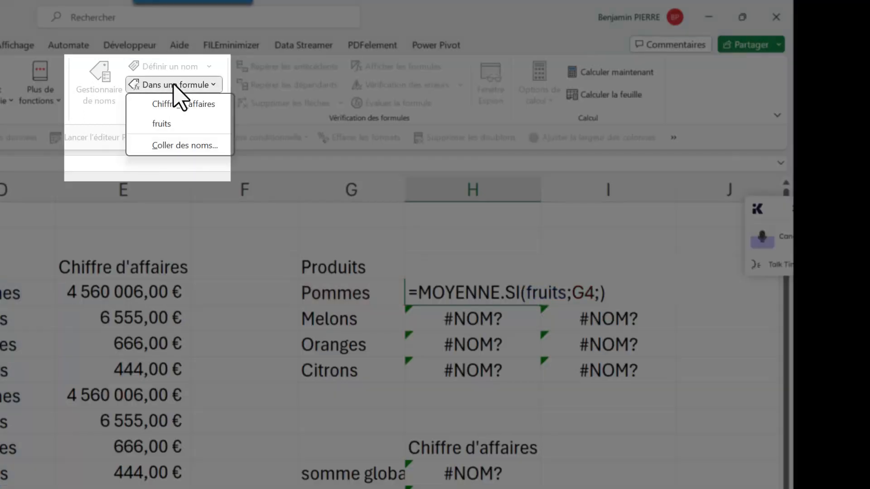
left_click(168, 106)
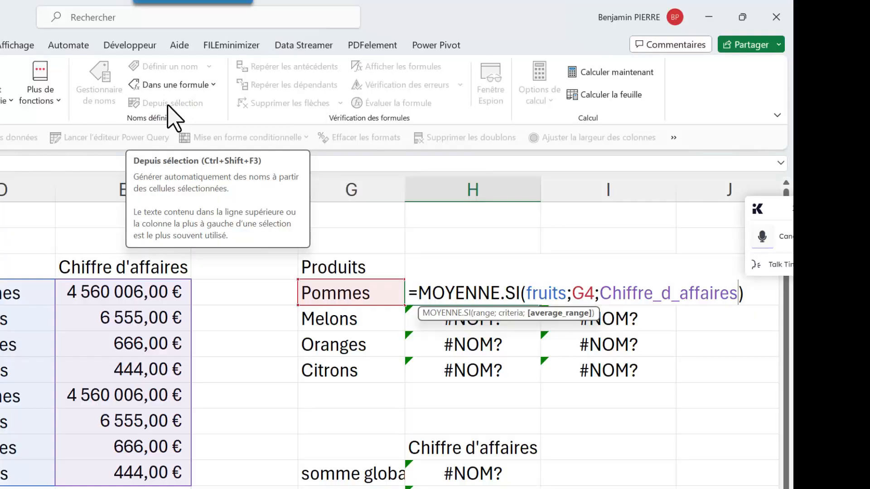
key("BackSpace")
key("BackSpace")
key("BackSpace")
key("BackSpace")
key("BackSpace")
key("BackSpace")
key("BackSpace")
key("BackSpace")
key("BackSpace")
key("BackSpace")
key("BackSpace")
key("BackSpace")
key("BackSpace")
key("BackSpace")
key("BackSpace")
key("BackSpace")
key("BackSpace")
key("BackSpace")
Complete H4 as =MOYENNE.SI(fruits;G4;Chiffre_d_affaires) using the suggested name, and check the range name in H5's formula
type("chiff")
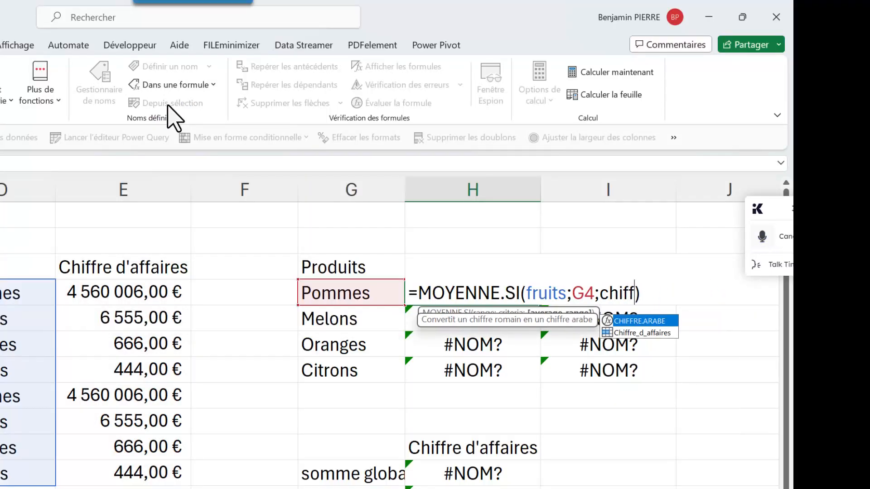
double_click(644, 333)
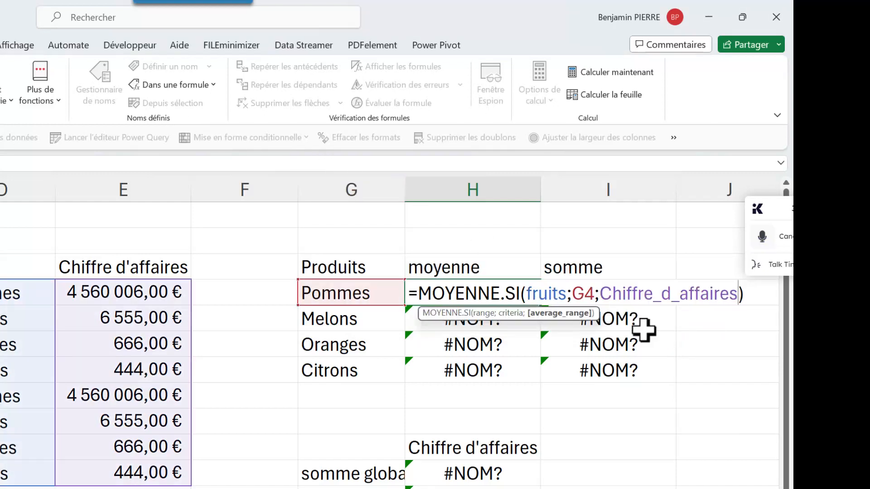
key("Return")
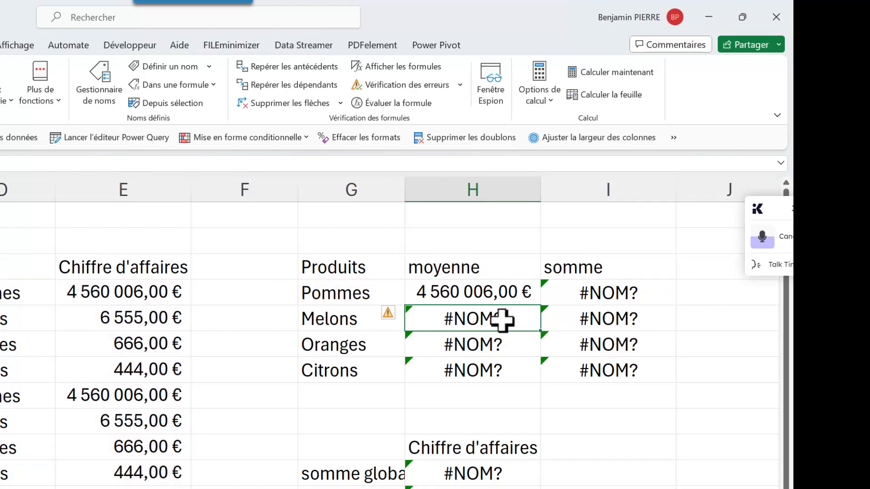
double_click(501, 321)
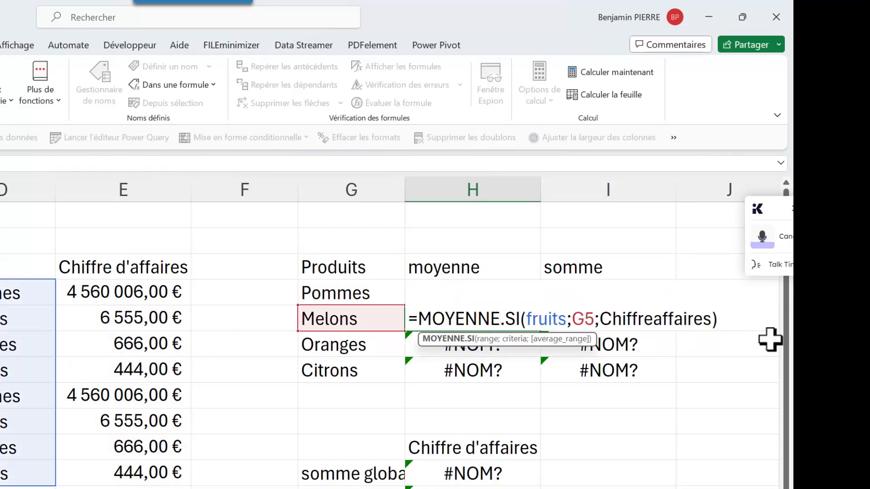
key("Escape")
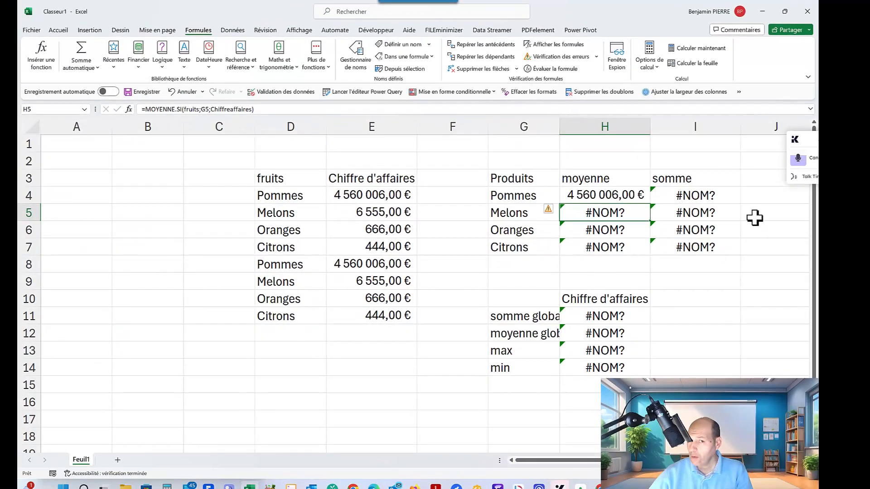